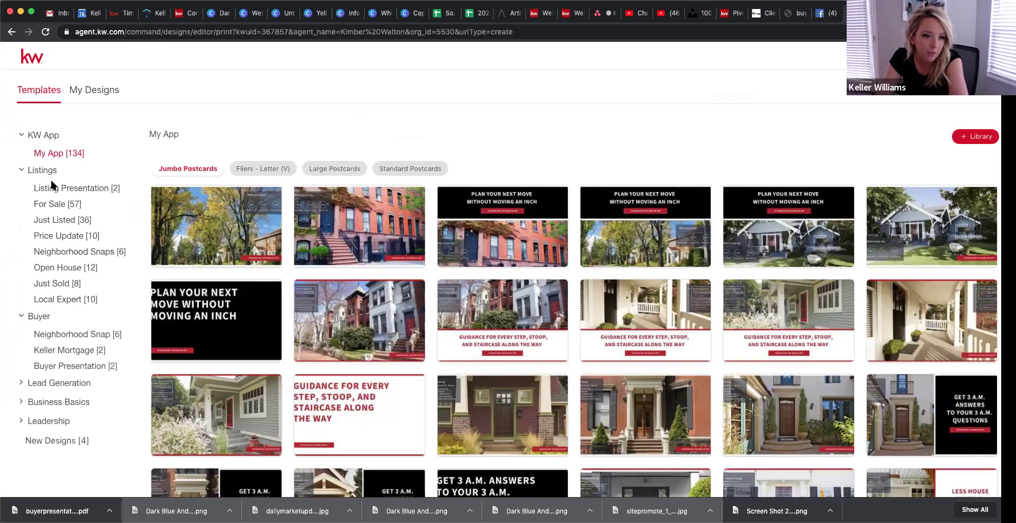
# - Start a new design from the black Listing Presentation booklet template in the Listings category
pyautogui.click(59, 191)
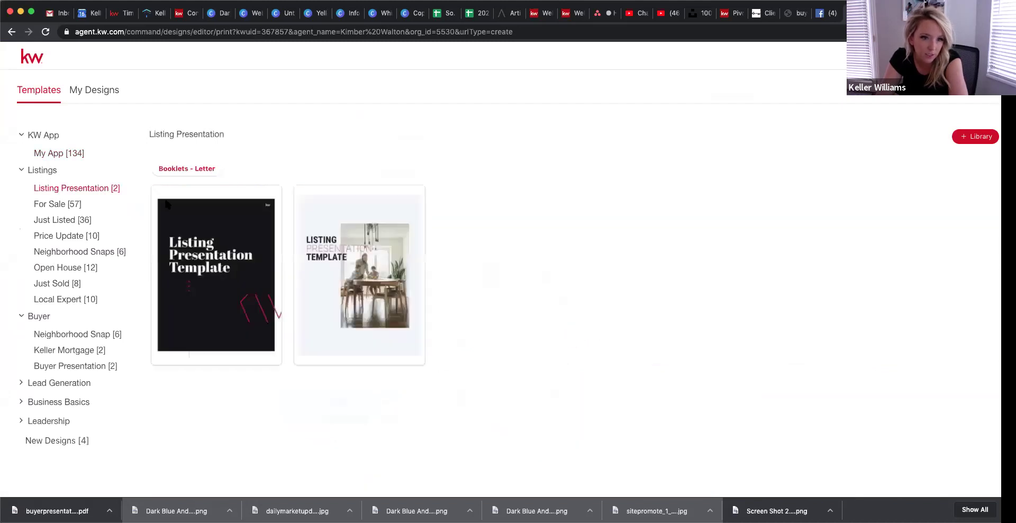
pyautogui.click(262, 195)
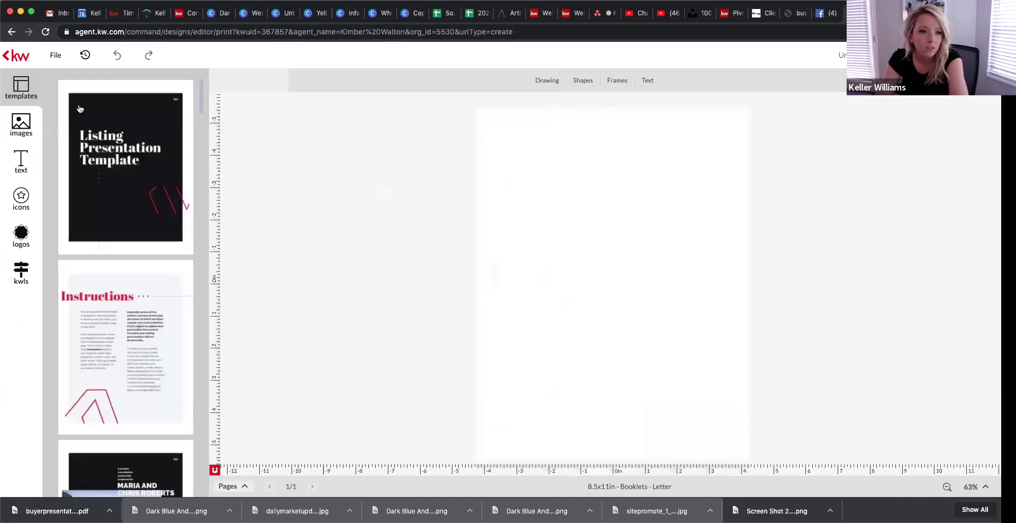
# - Search the KWLS neighborhood snapshots by neighborhood name for Daybreak
pyautogui.click(22, 281)
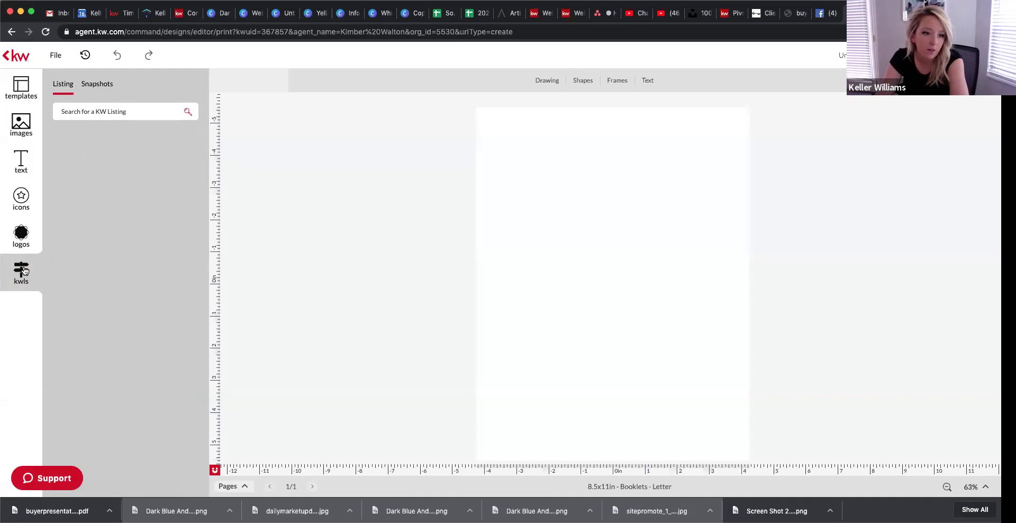
pyautogui.click(110, 87)
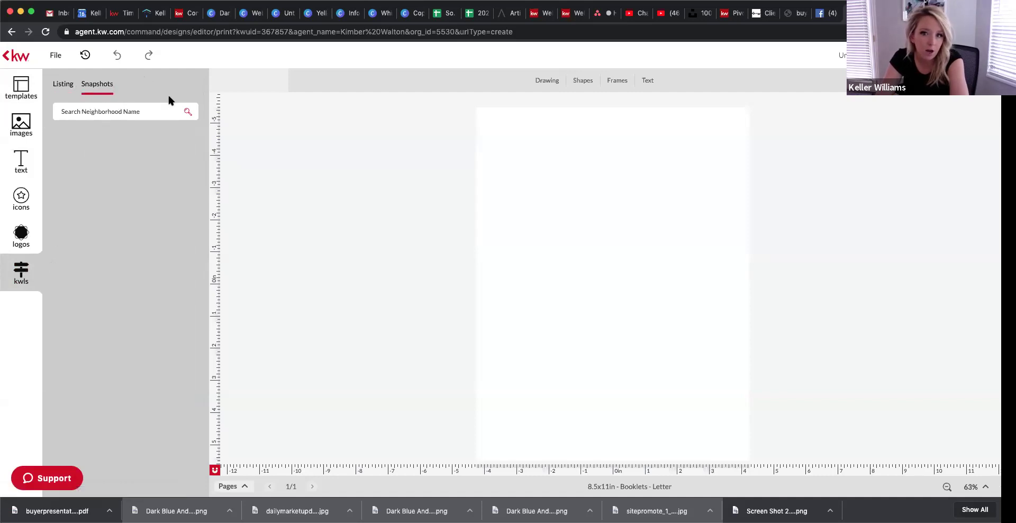
pyautogui.click(168, 110)
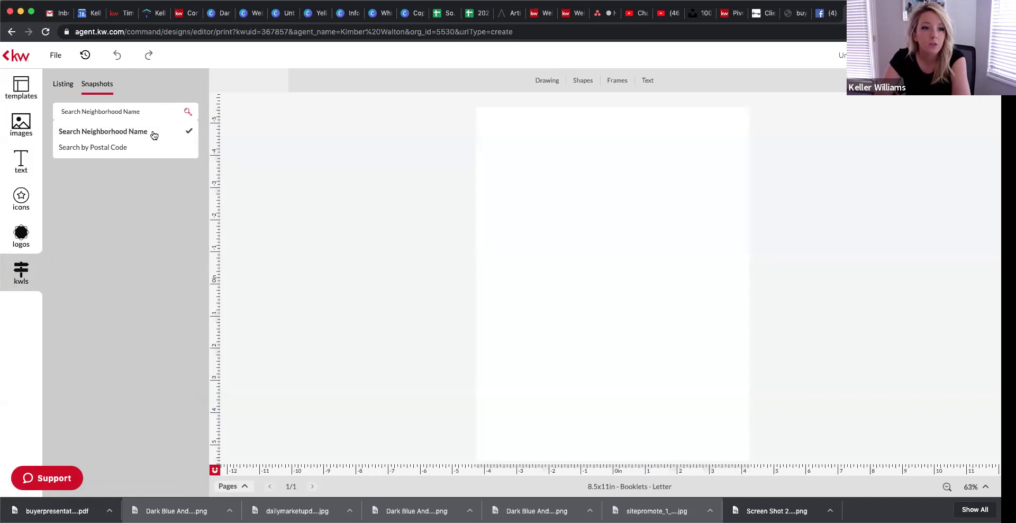
pyautogui.click(148, 104)
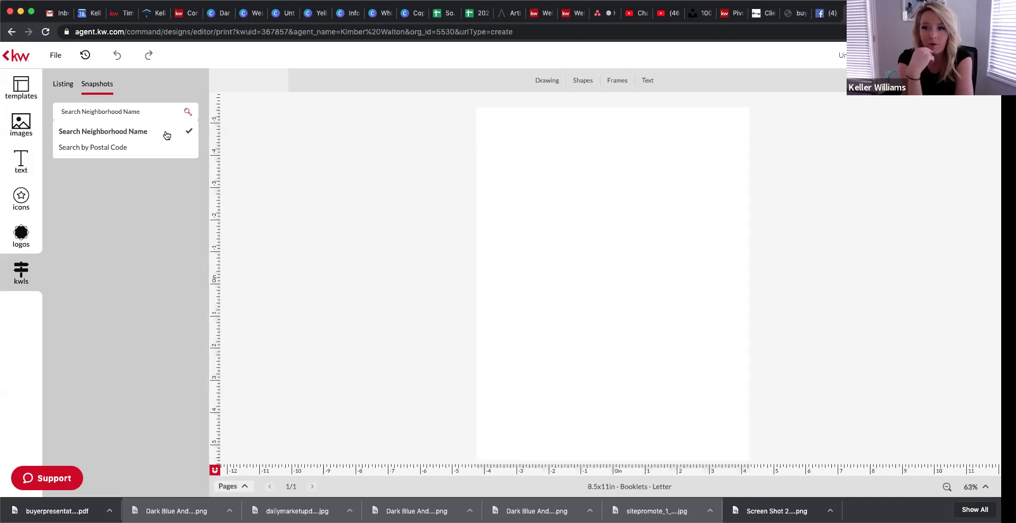
pyautogui.click(129, 113)
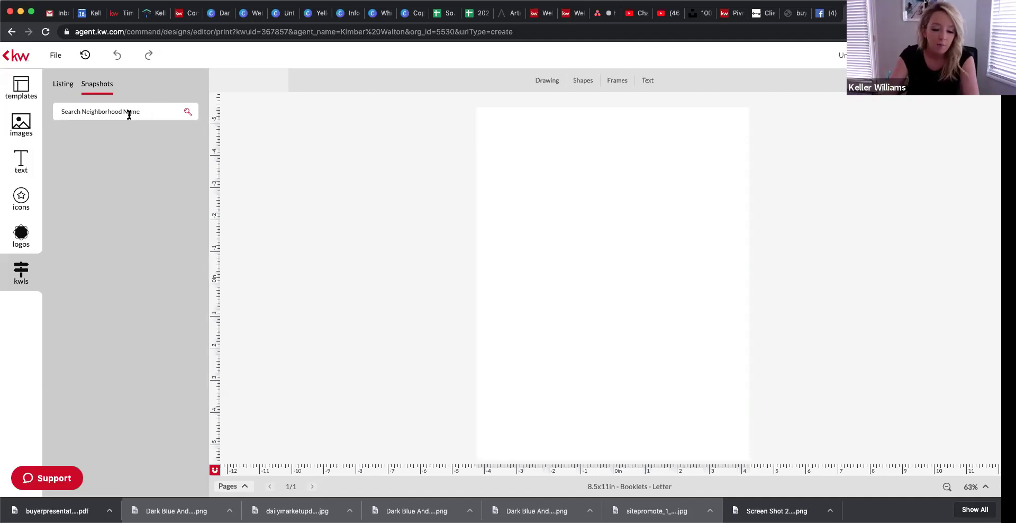
pyautogui.write('Daybreak')
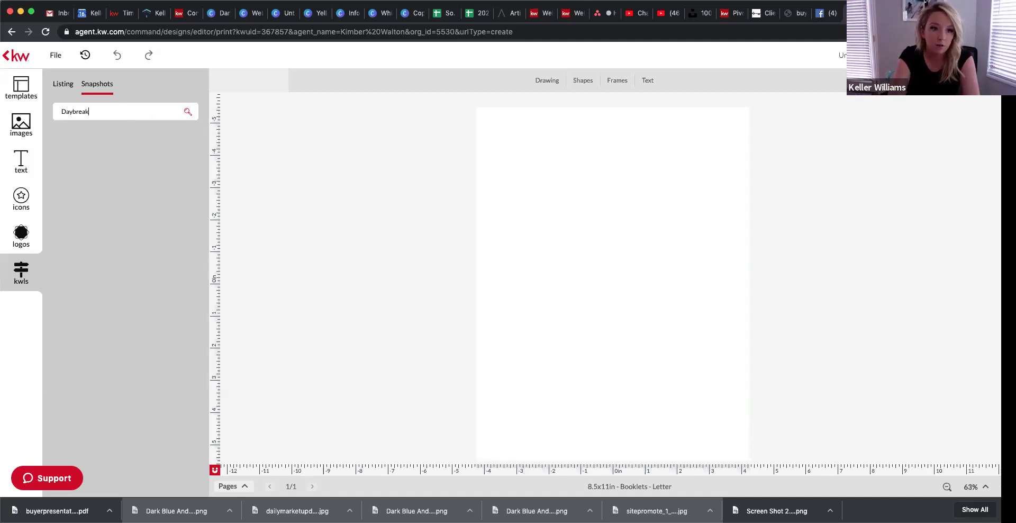
pyautogui.press('Return')
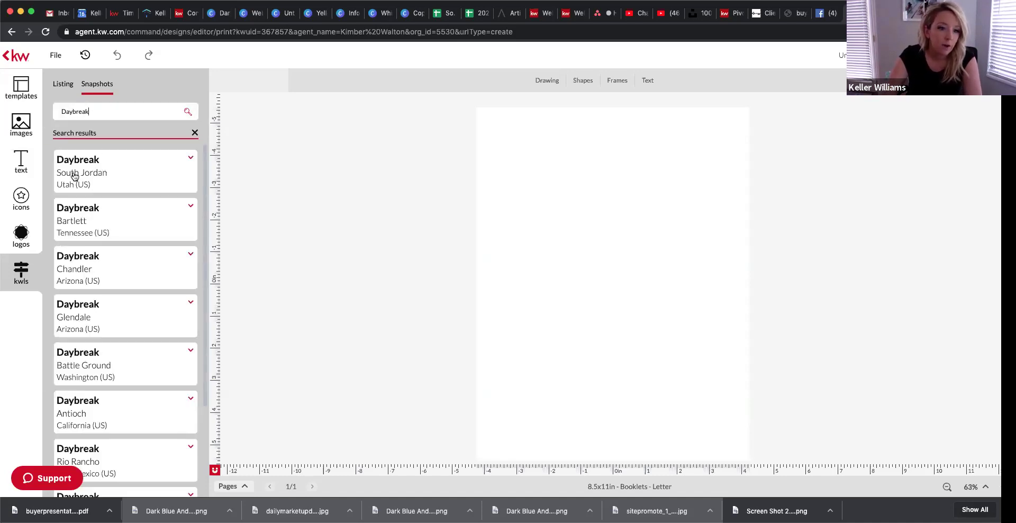
# - Insert the large map snapshot of Daybreak in South Jordan, Utah onto the blank page
pyautogui.click(190, 158)
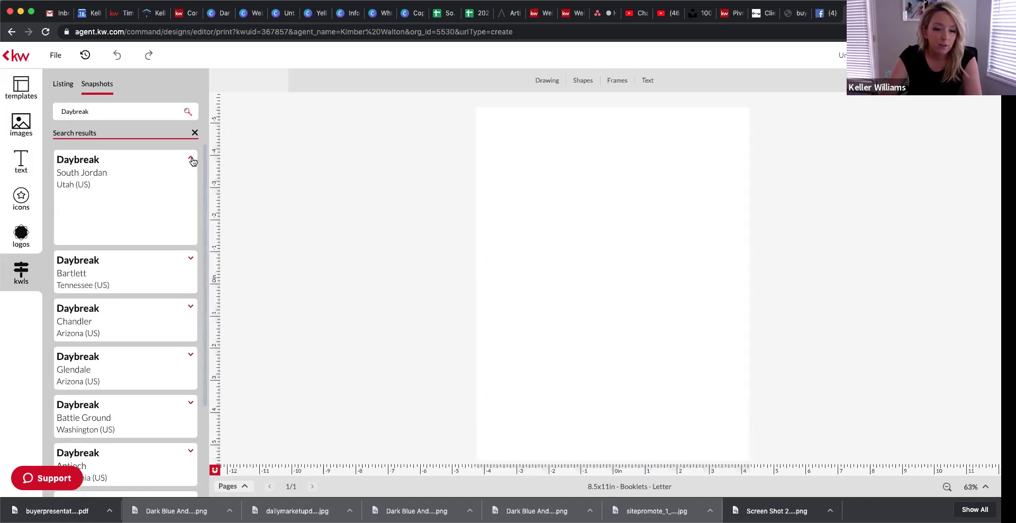
pyautogui.scroll(-10, 179, 203)
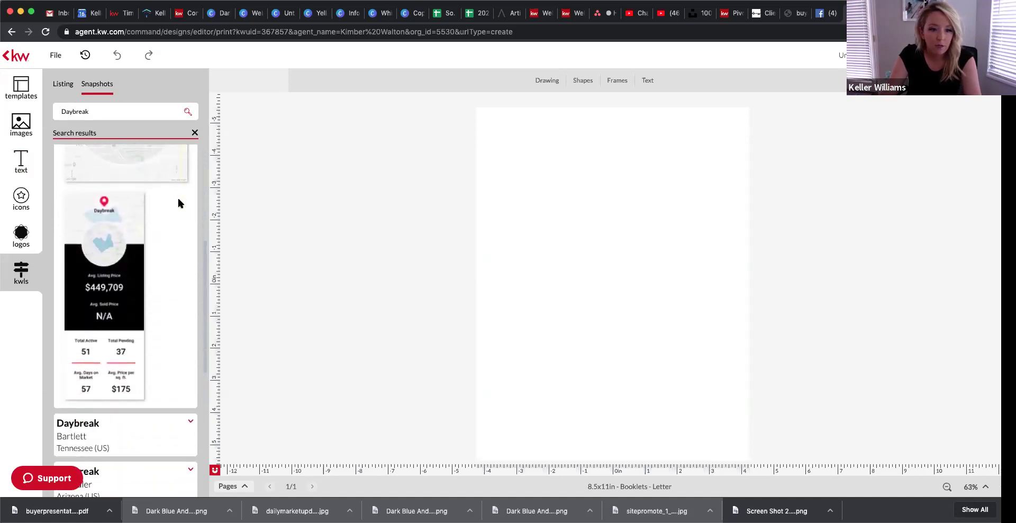
pyautogui.scroll(8, 179, 203)
pyautogui.scroll(-3, 177, 204)
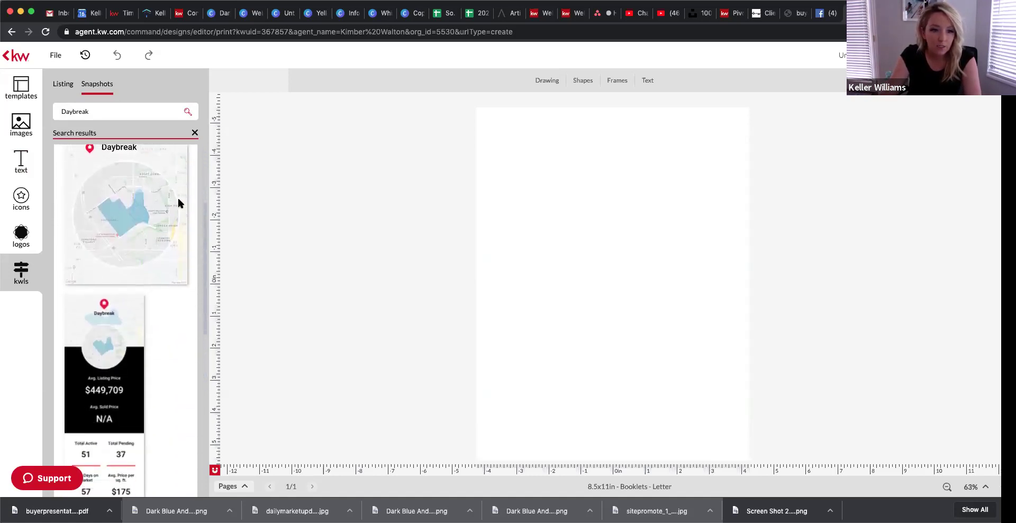
pyautogui.click(129, 224)
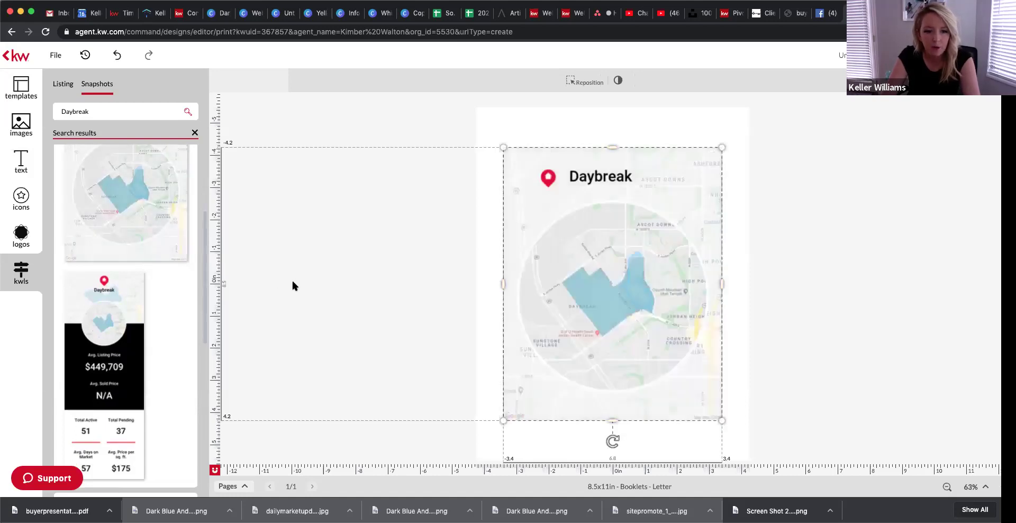
# - Move the Daybreak map higher on the page, with its top edge at about -4.8 in on the vertical ruler
pyautogui.moveTo(688, 364); pyautogui.dragTo(692, 328)
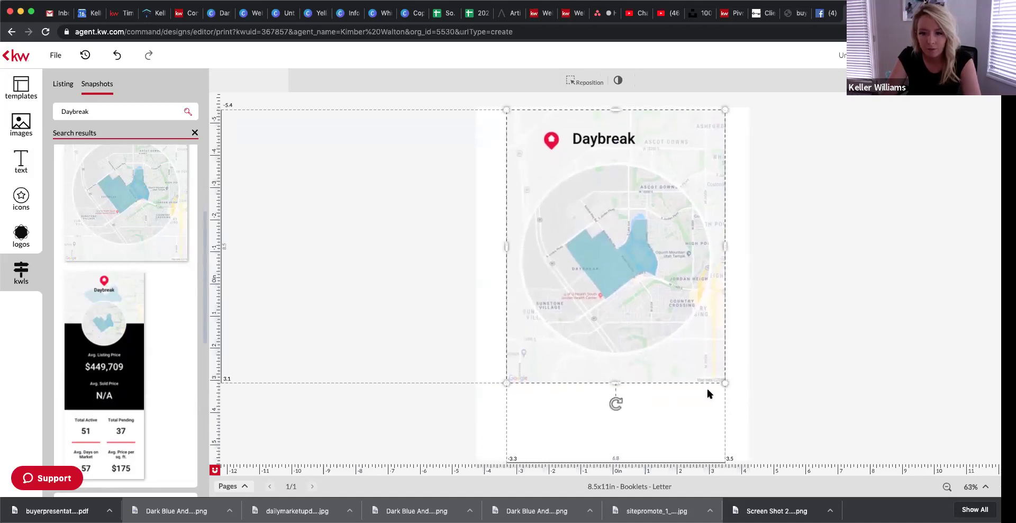
pyautogui.click(778, 361)
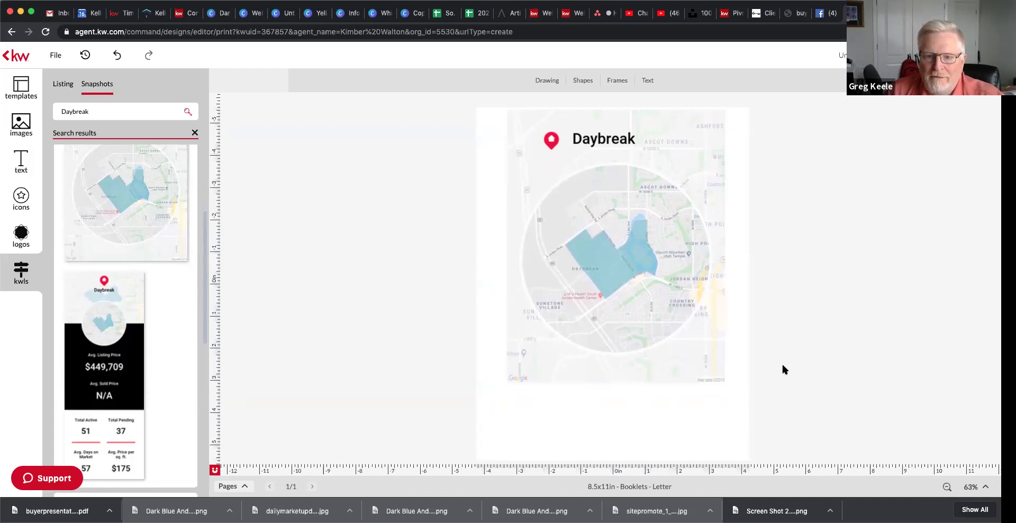
pyautogui.click(21, 85)
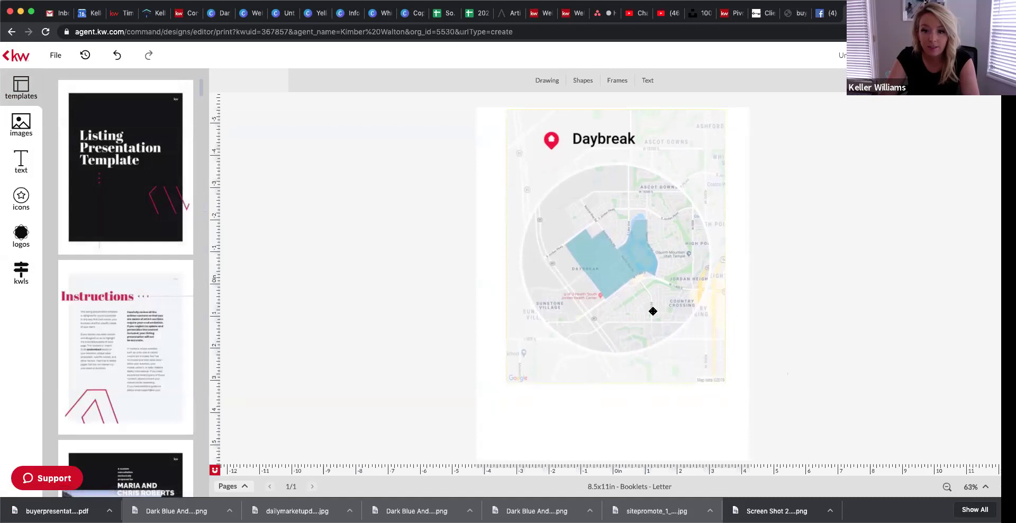
pyautogui.click(652, 328)
pyautogui.moveTo(652, 329); pyautogui.dragTo(652, 332)
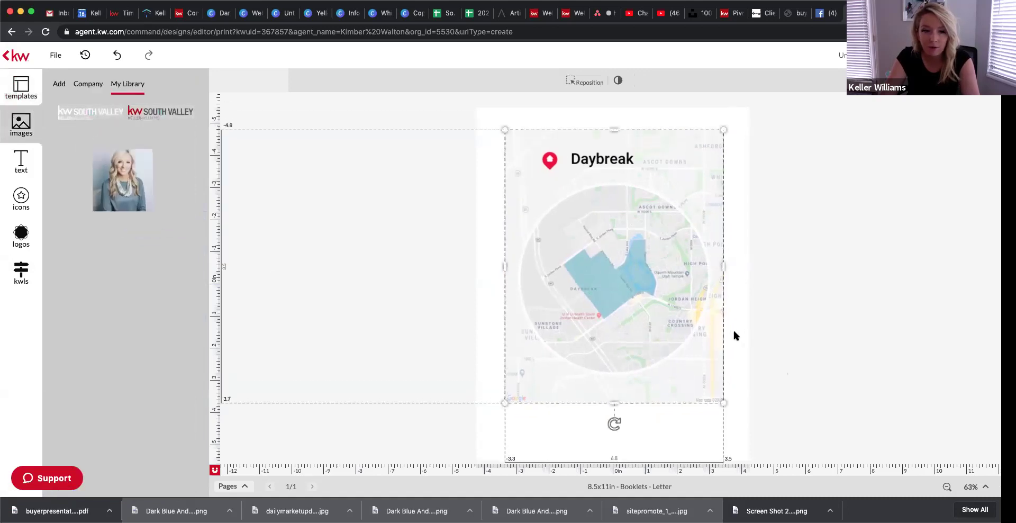
# - Add the black "Your Property" template page with the house photo as a second page of the booklet
pyautogui.click(21, 85)
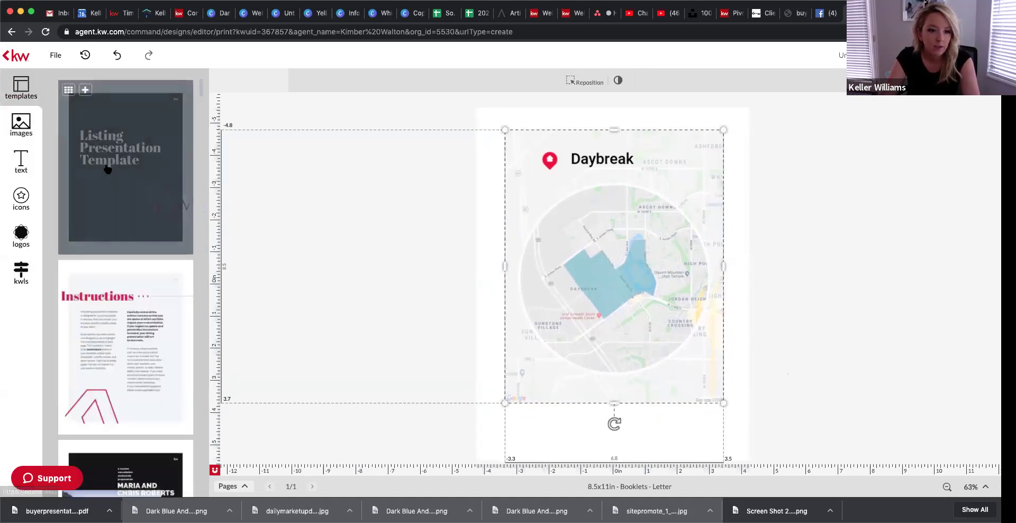
pyautogui.scroll(-3, 108, 169)
pyautogui.scroll(-5, 108, 169)
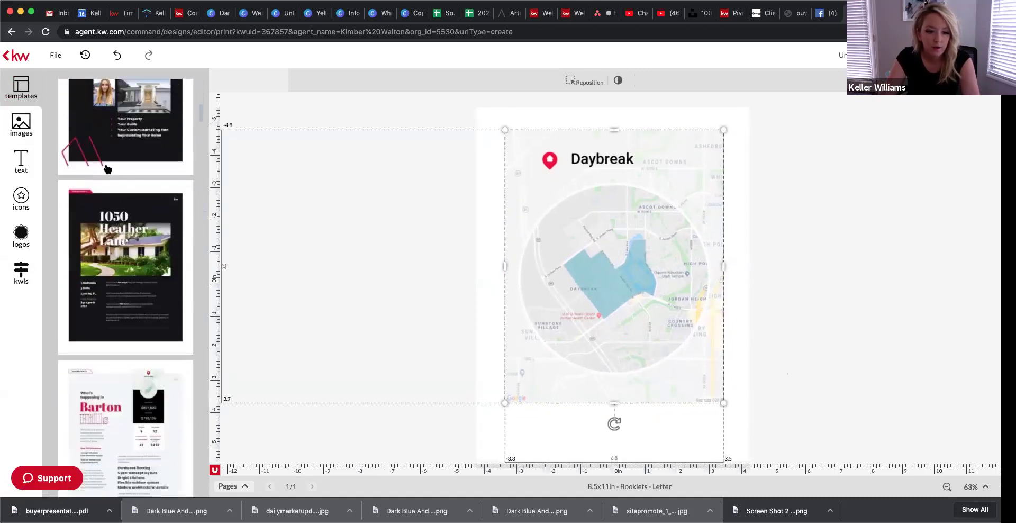
pyautogui.click(227, 486)
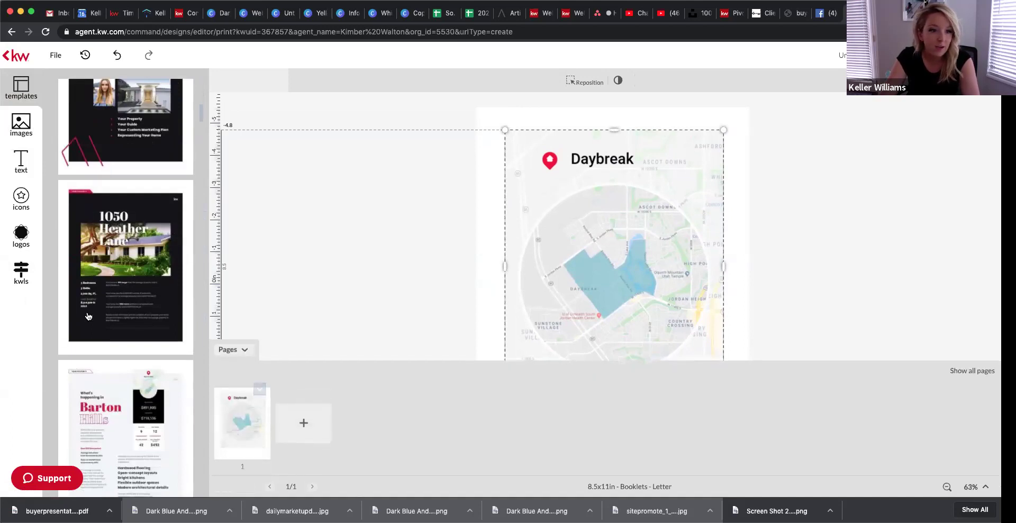
pyautogui.moveTo(97, 320)
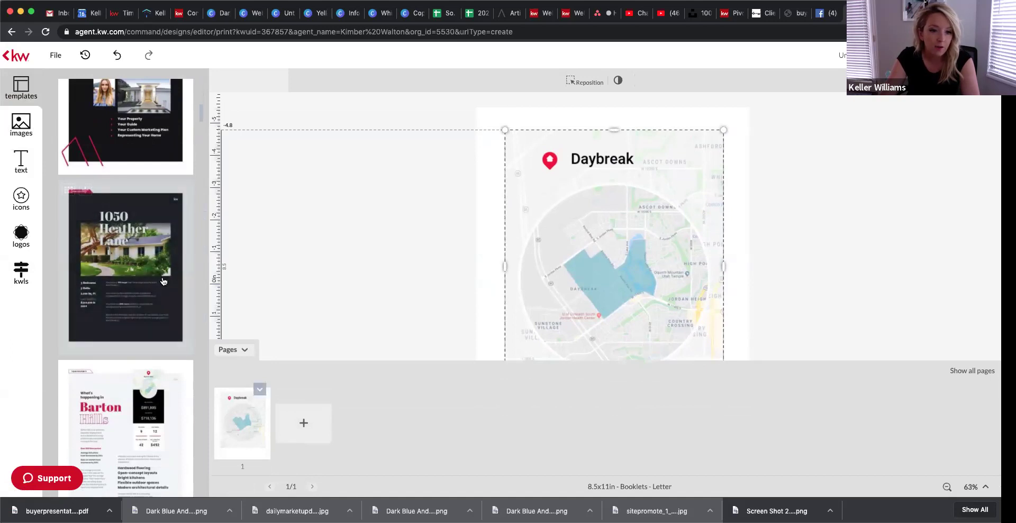
pyautogui.click(135, 233)
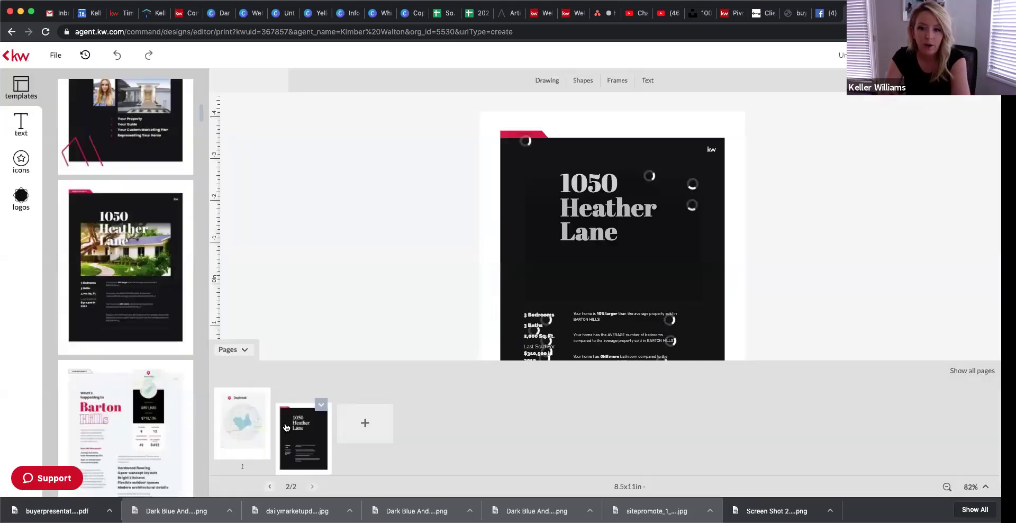
pyautogui.click(229, 350)
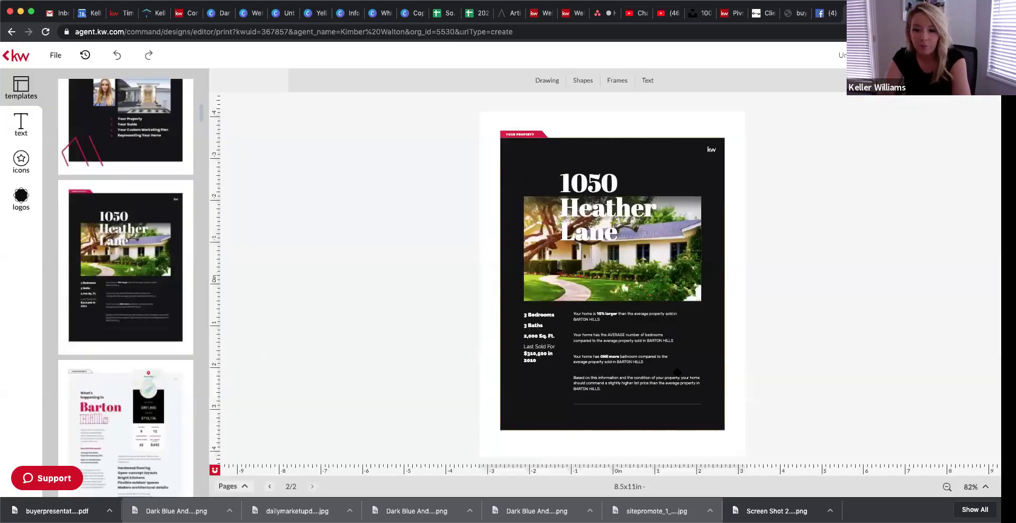
# - Reorder the booklet pages so the black property page comes before the Daybreak map page
pyautogui.click(233, 486)
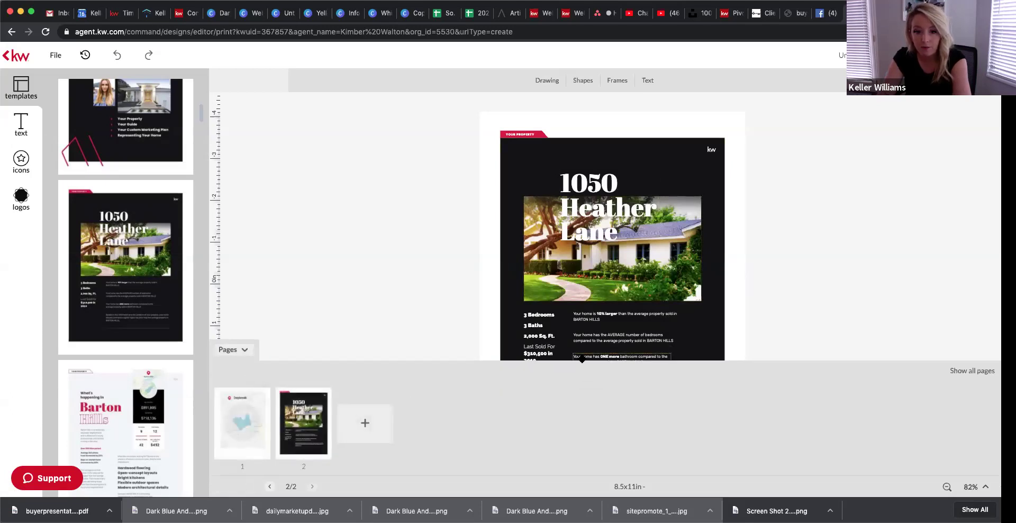
pyautogui.moveTo(317, 430)
pyautogui.moveTo(317, 430); pyautogui.dragTo(264, 429)
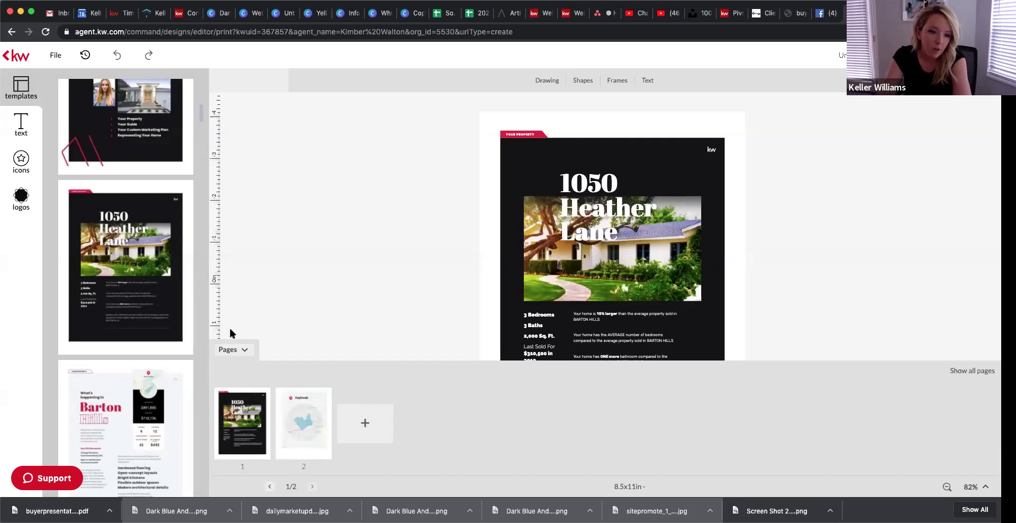
# - Add the Comparable Properties template page as the third page of the booklet
pyautogui.scroll(-4, 192, 339)
pyautogui.scroll(-7, 191, 339)
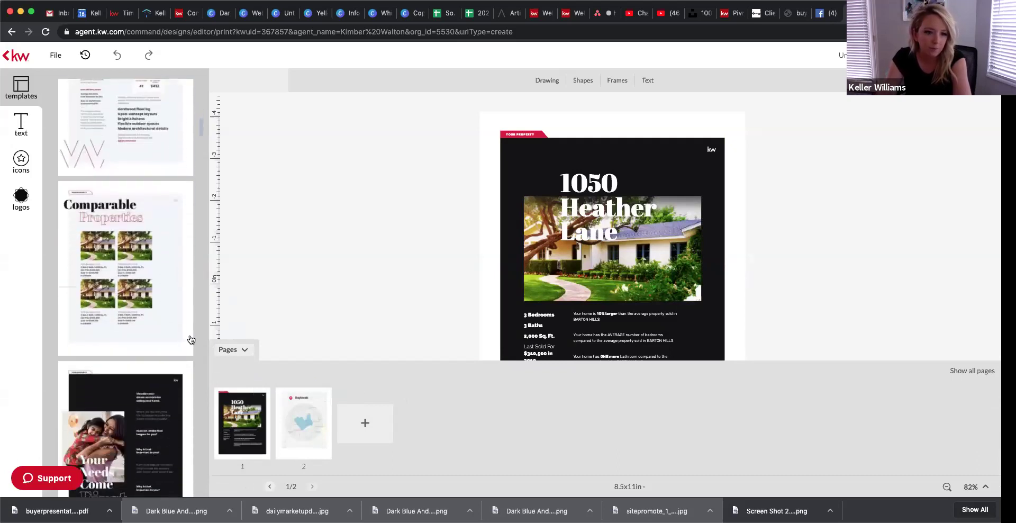
pyautogui.scroll(3, 191, 339)
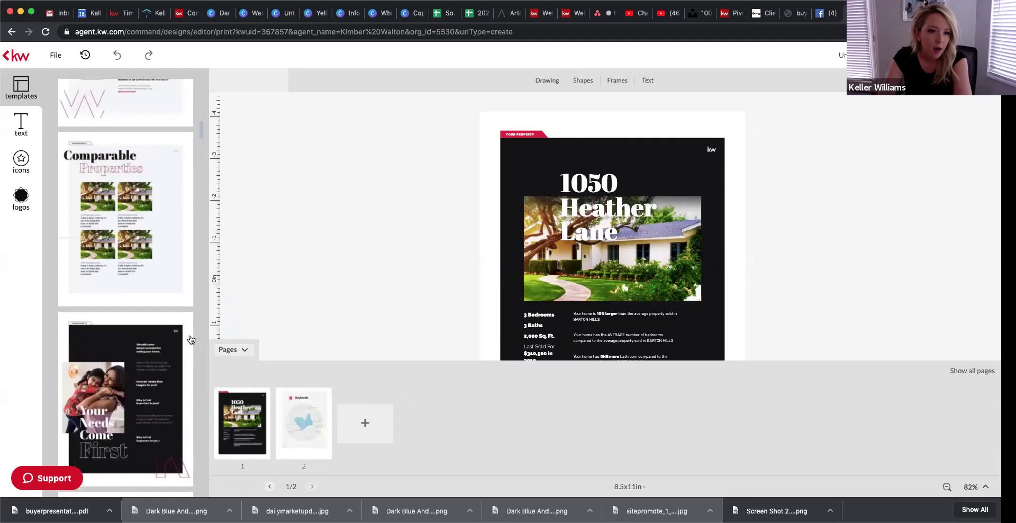
pyautogui.click(141, 261)
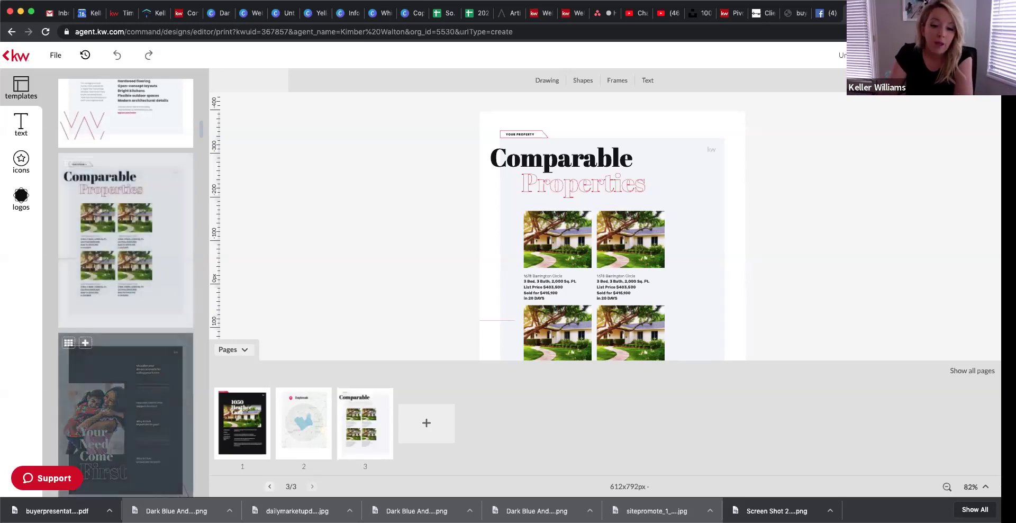
pyautogui.click(237, 352)
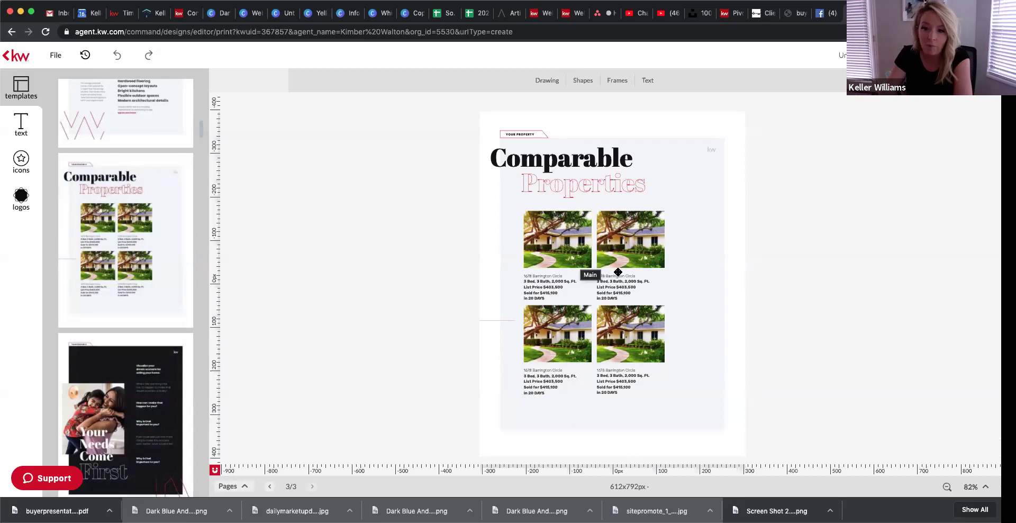
pyautogui.click(563, 250)
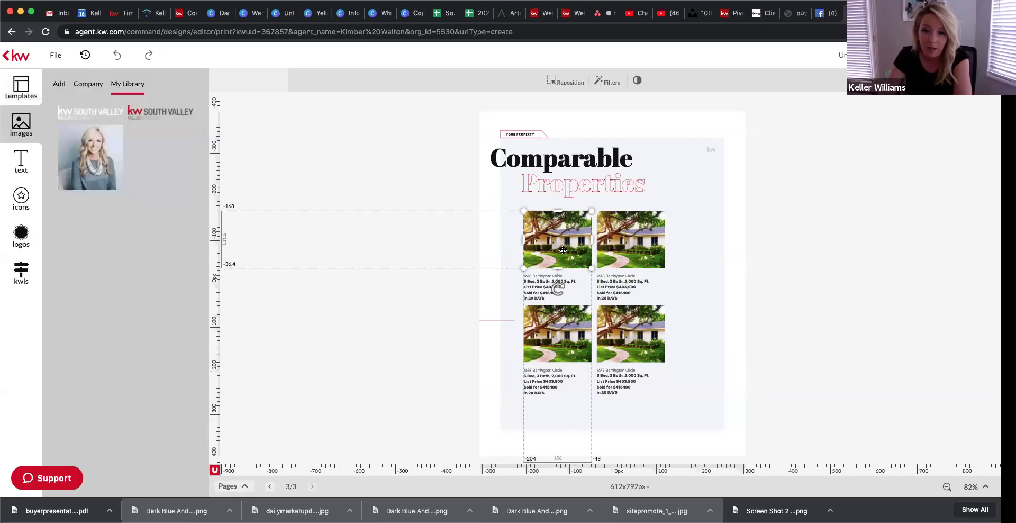
pyautogui.click(635, 256)
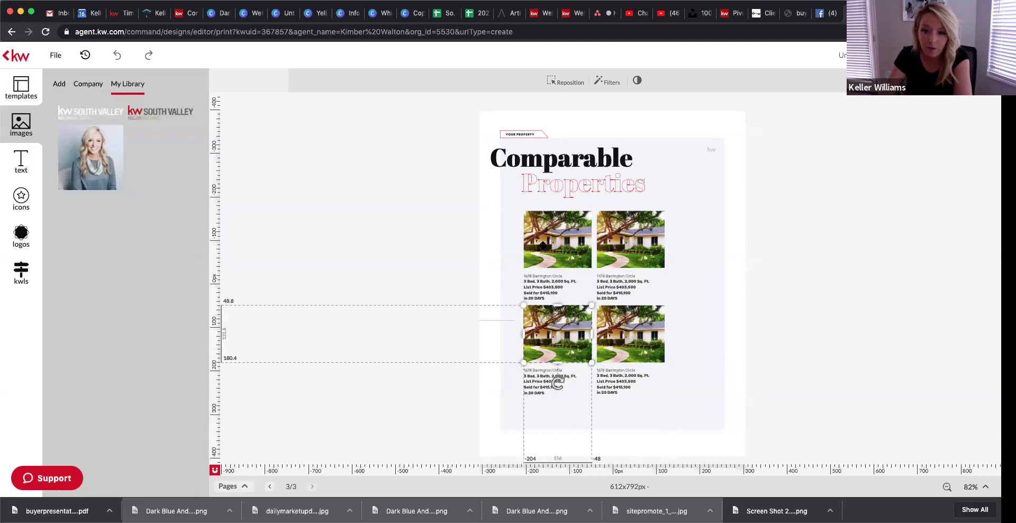
pyautogui.click(557, 340)
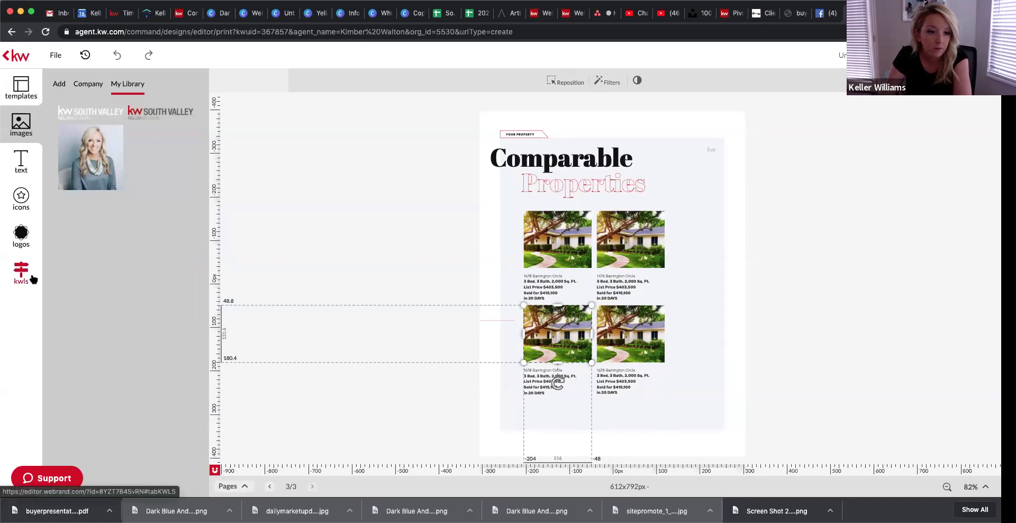
# - Browse the listing presentation template pages that follow Comparable Properties, including The Process and My App
pyautogui.click(21, 87)
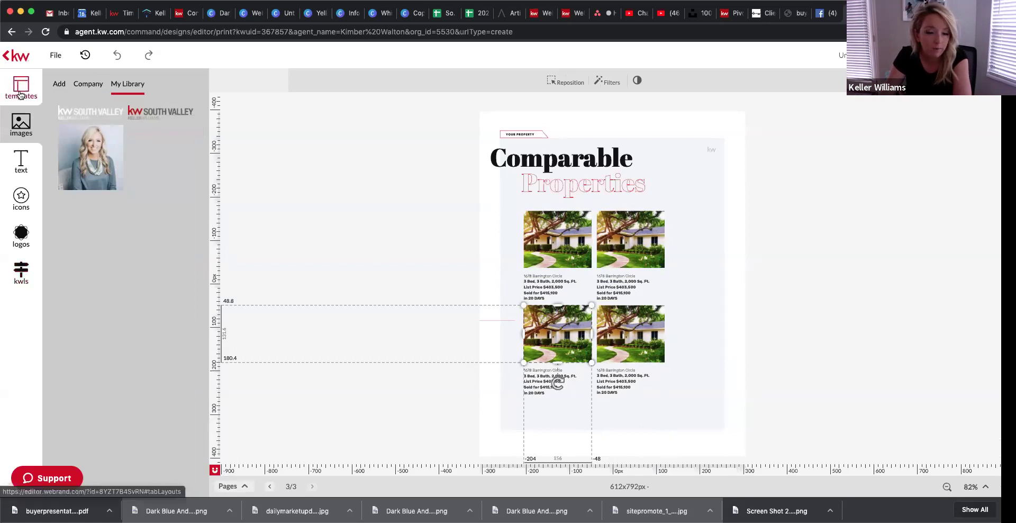
pyautogui.scroll(-1, 122, 331)
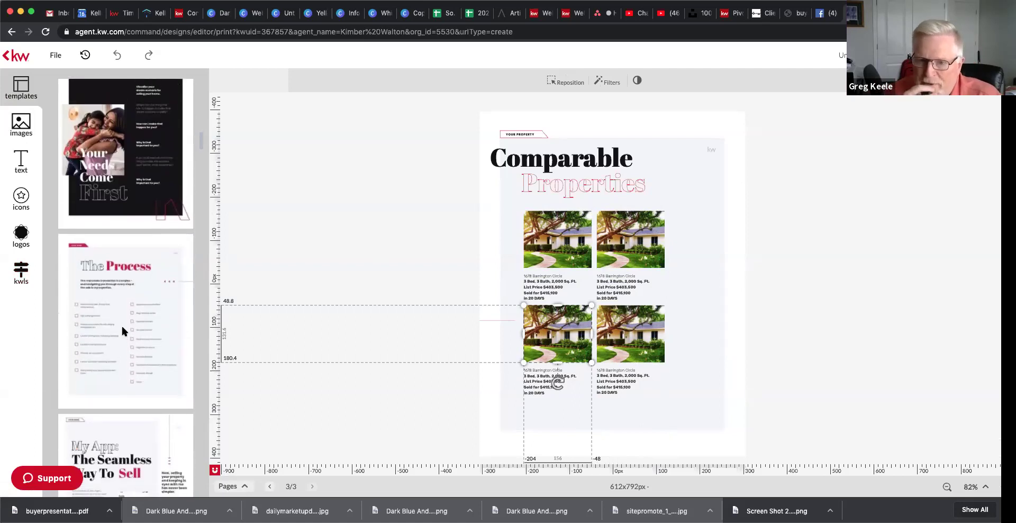
pyautogui.scroll(-4, 121, 331)
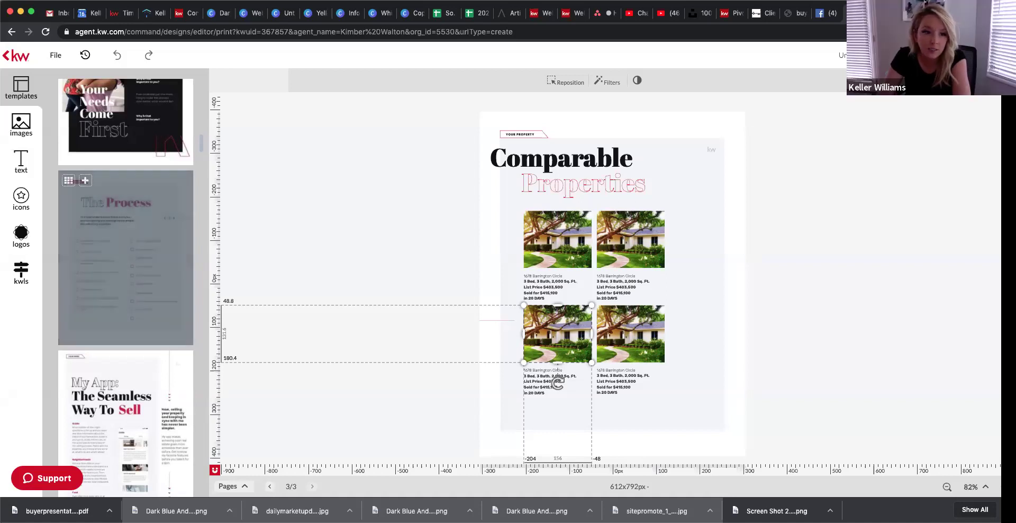
# - Set the KW listing search to look up listings by MLS number
pyautogui.click(16, 275)
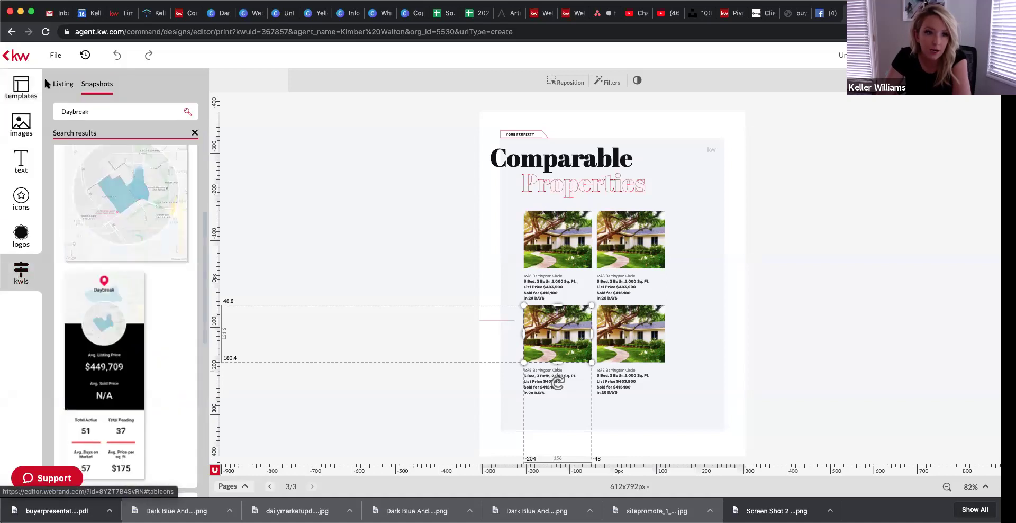
pyautogui.click(63, 83)
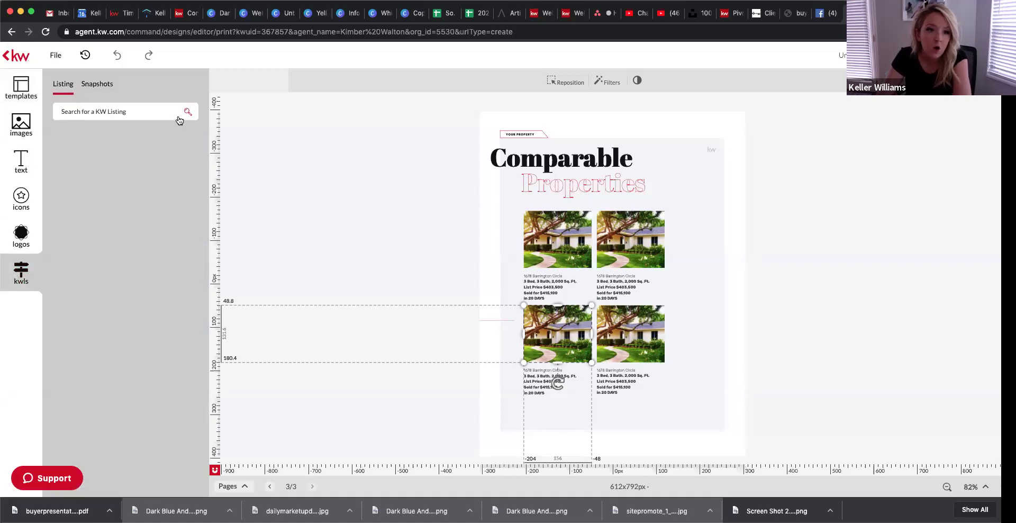
pyautogui.click(97, 111)
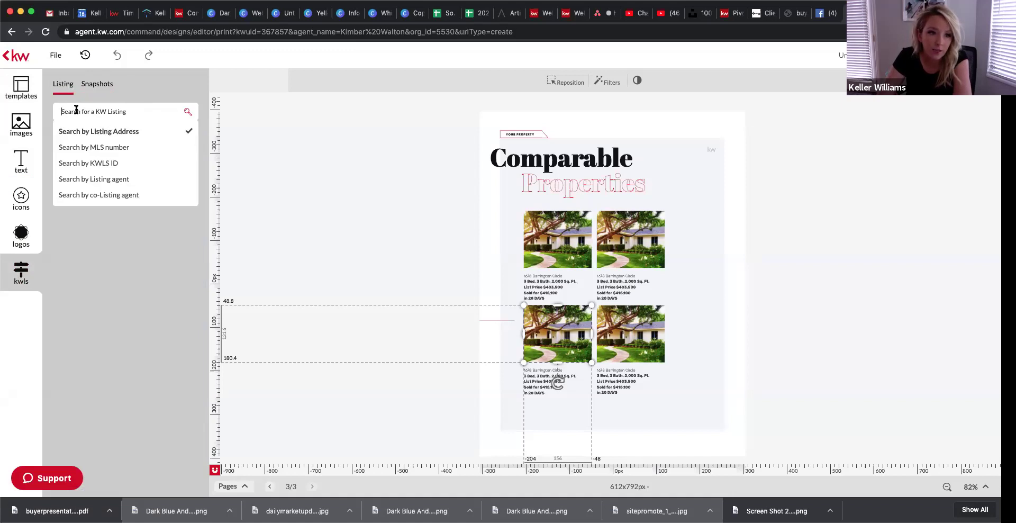
pyautogui.click(92, 148)
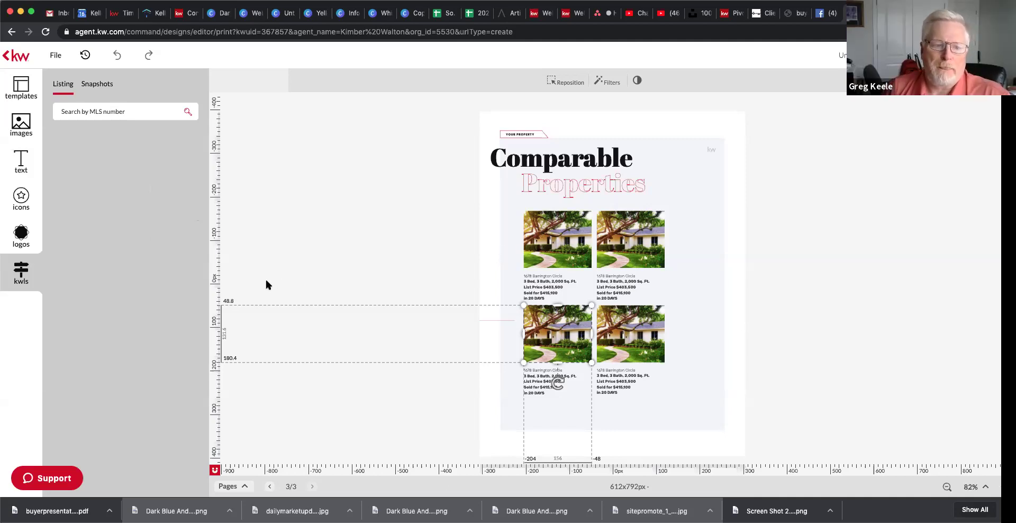
# - Add the Open House Strategy template page as the fourth page of the booklet
pyautogui.click(21, 90)
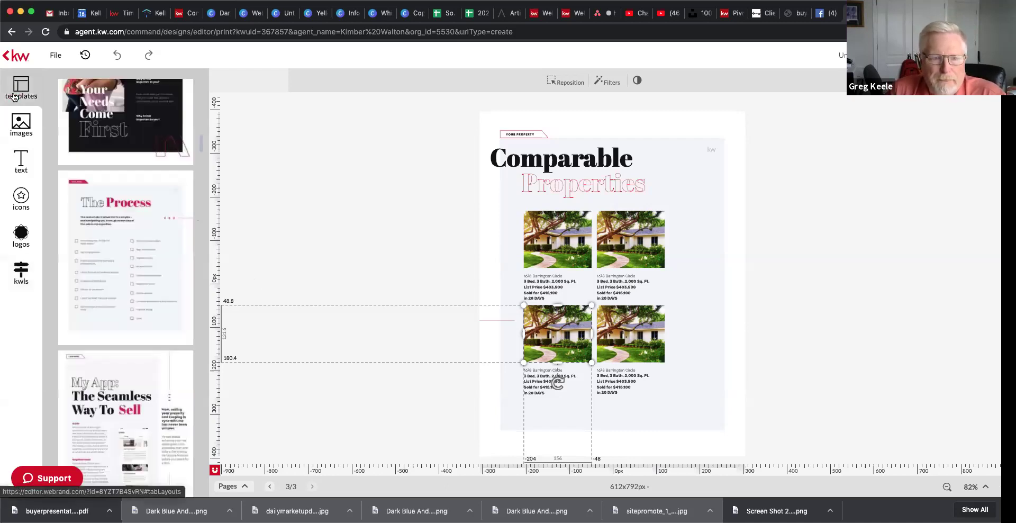
pyautogui.scroll(-10, 203, 302)
pyautogui.scroll(-3, 204, 303)
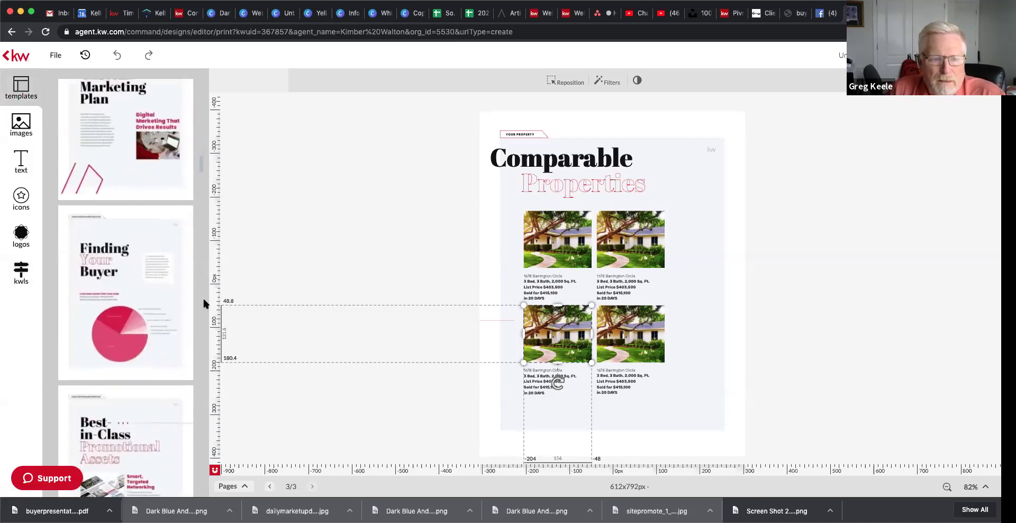
pyautogui.scroll(-3, 153, 300)
pyautogui.scroll(-2, 153, 300)
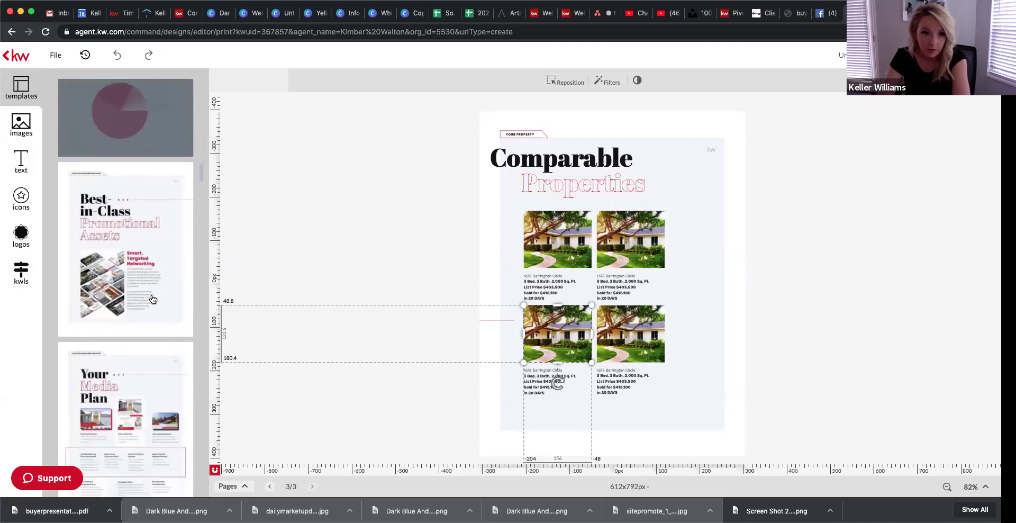
pyautogui.scroll(-11, 152, 299)
pyautogui.scroll(-1, 153, 300)
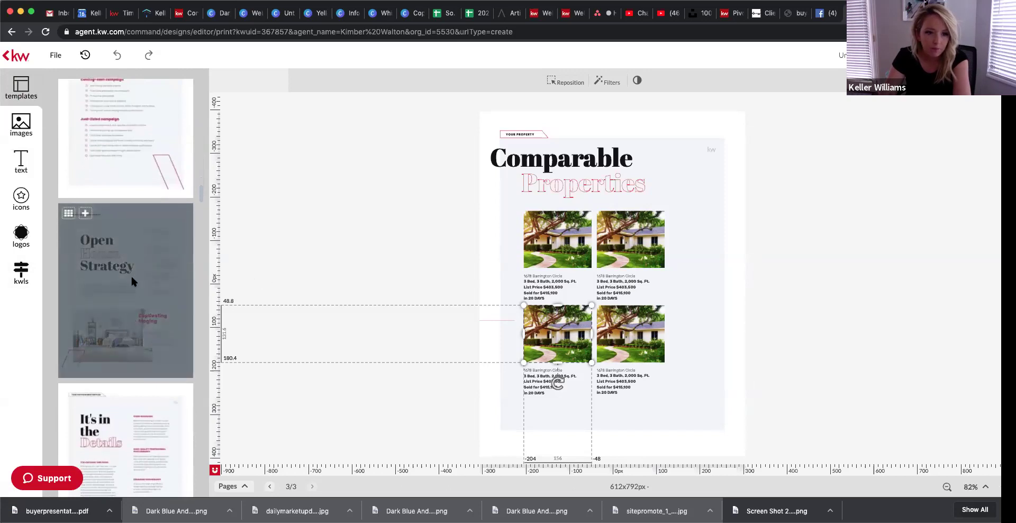
pyautogui.click(132, 279)
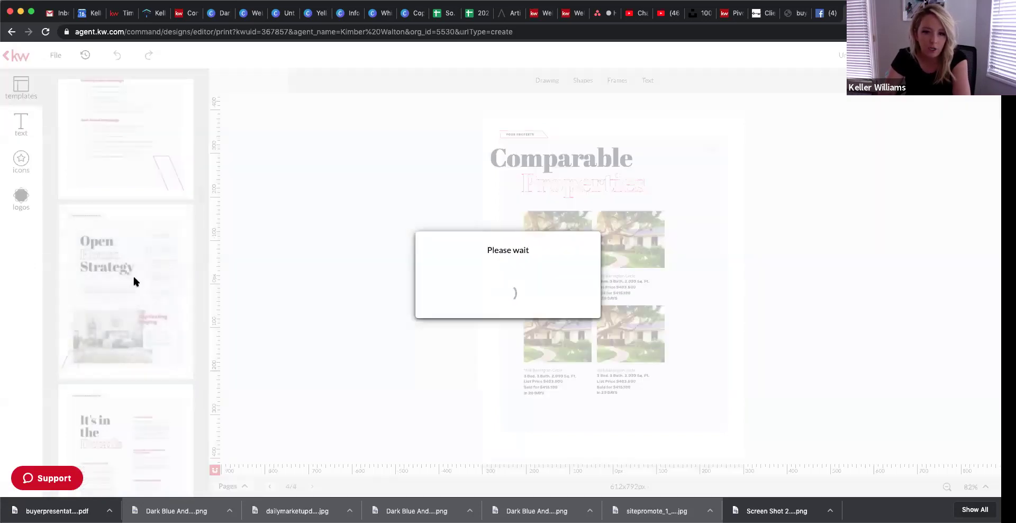
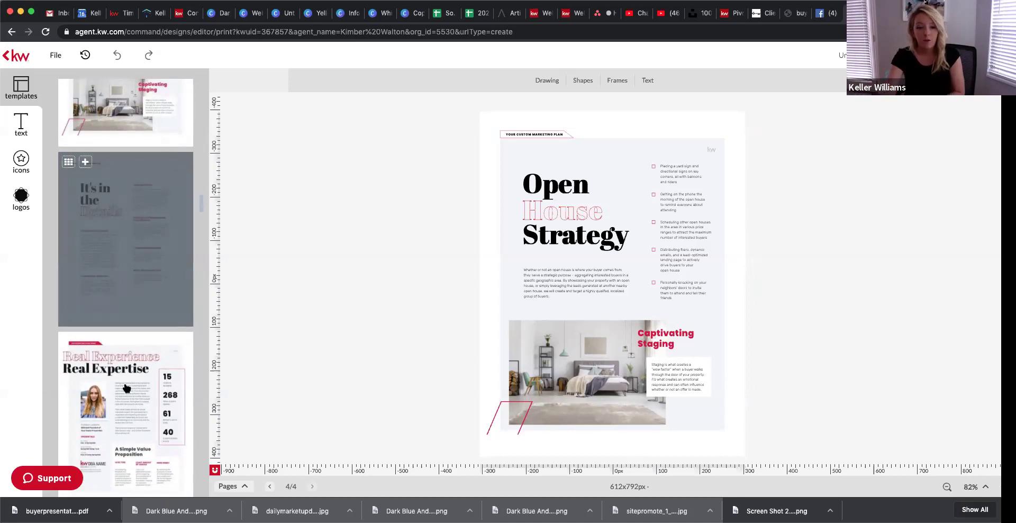
# - Add the Real Experience Real Expertise and The Proof Is in My Numbers template pages as the fifth and sixth pages
pyautogui.click(116, 402)
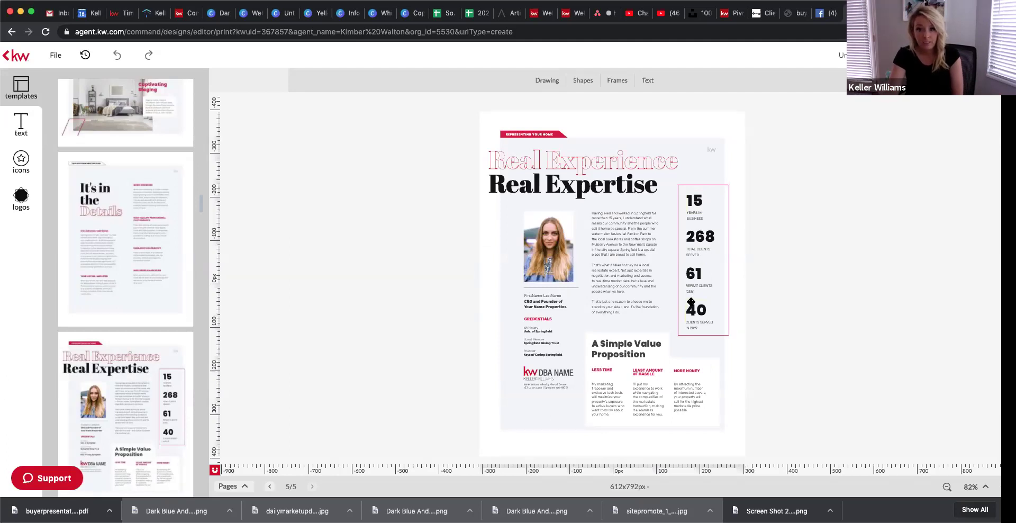
pyautogui.moveTo(166, 317)
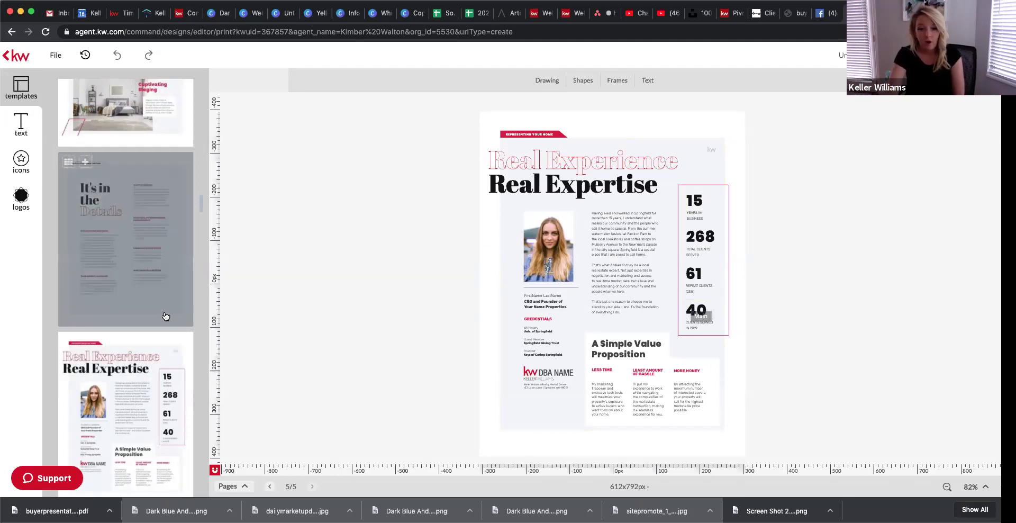
pyautogui.scroll(-5, 164, 328)
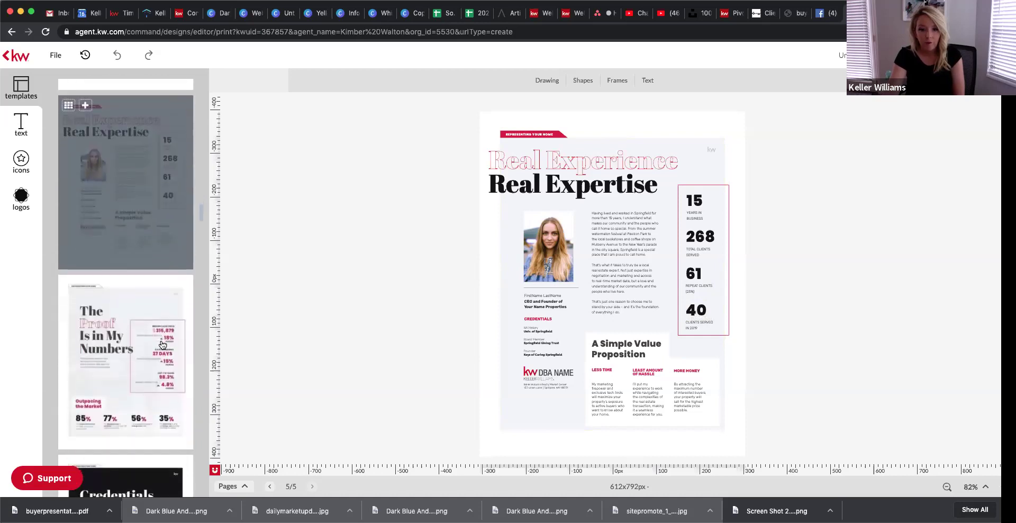
pyautogui.moveTo(120, 352)
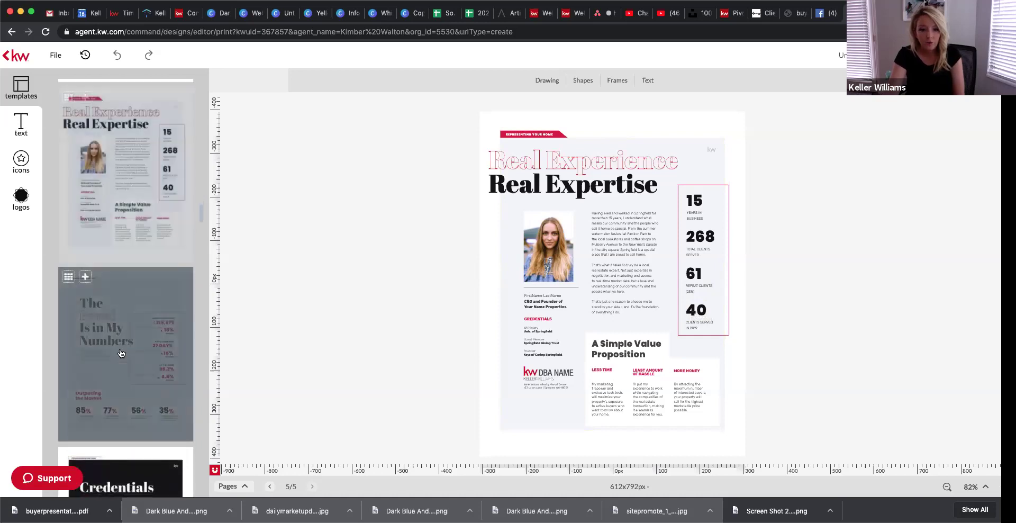
pyautogui.click(113, 320)
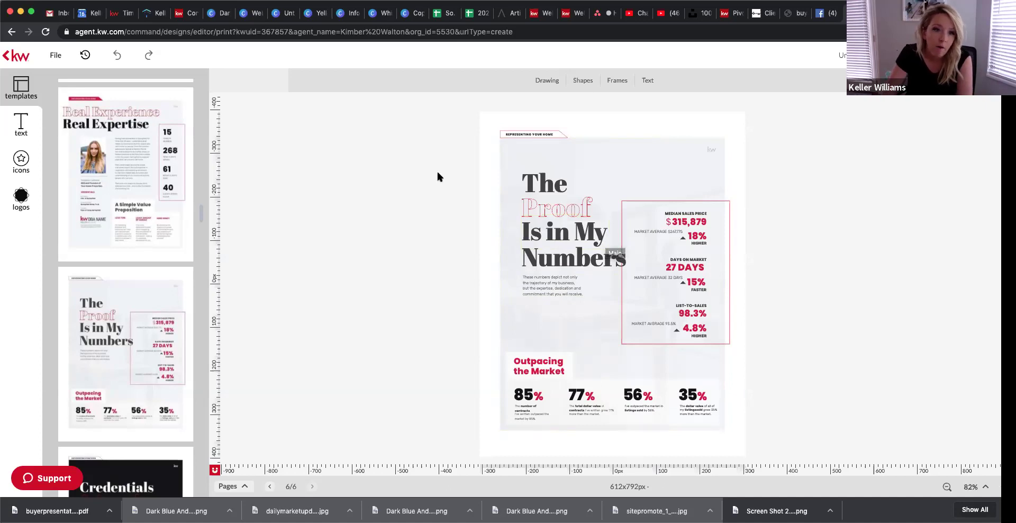
# - Add the black "Here's how you can get in touch with me" template page with the large kw logo as the seventh page
pyautogui.moveTo(136, 278)
pyautogui.scroll(-1, 136, 275)
pyautogui.scroll(-10, 136, 276)
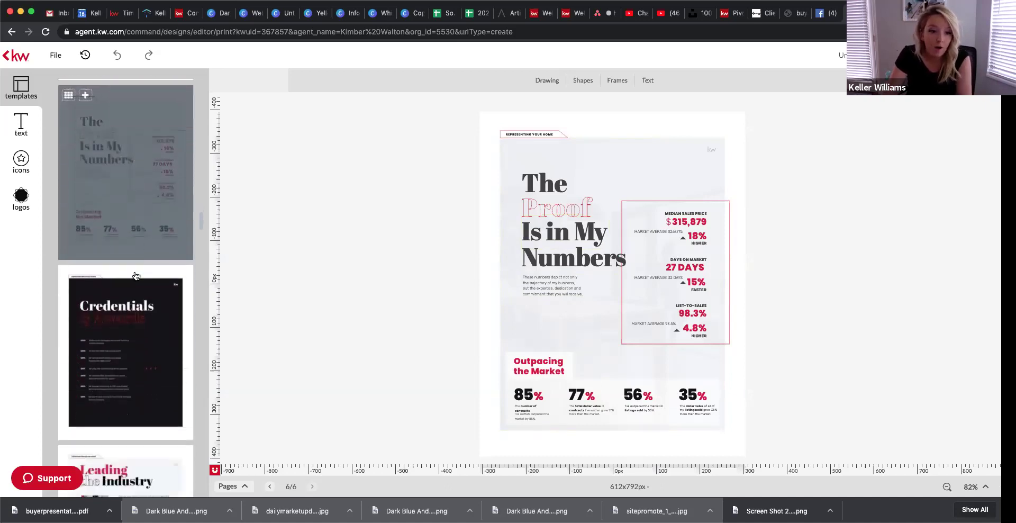
pyautogui.scroll(-7, 136, 276)
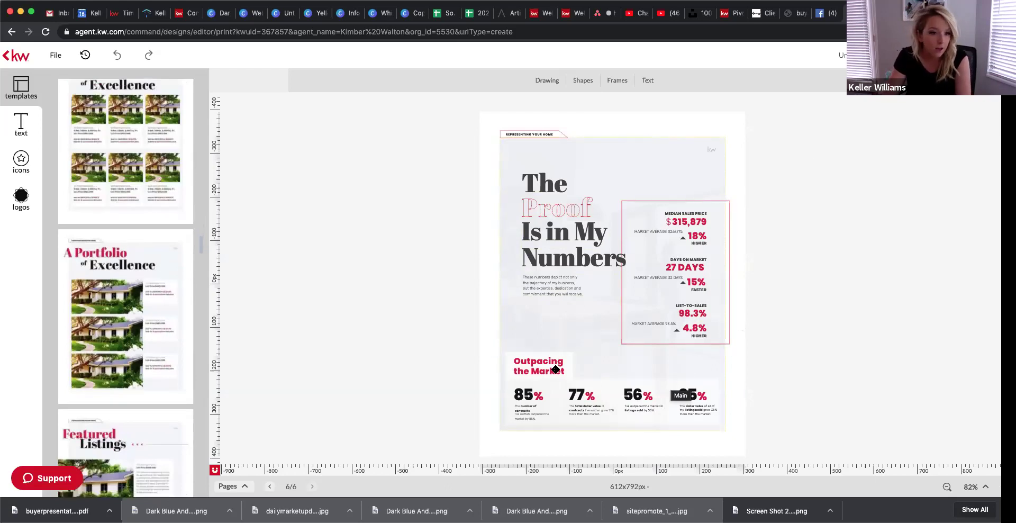
pyautogui.moveTo(170, 266)
pyautogui.scroll(-4, 170, 267)
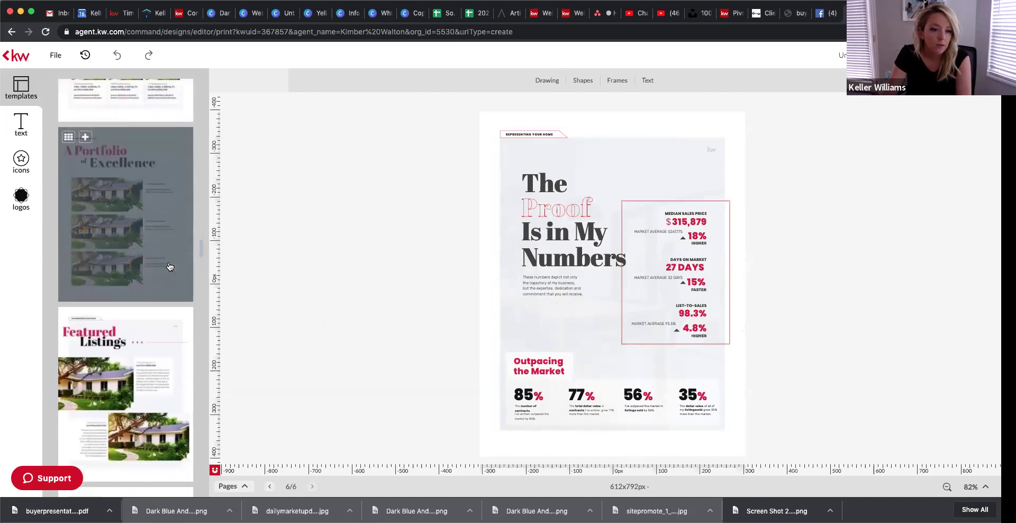
pyautogui.scroll(-4, 168, 257)
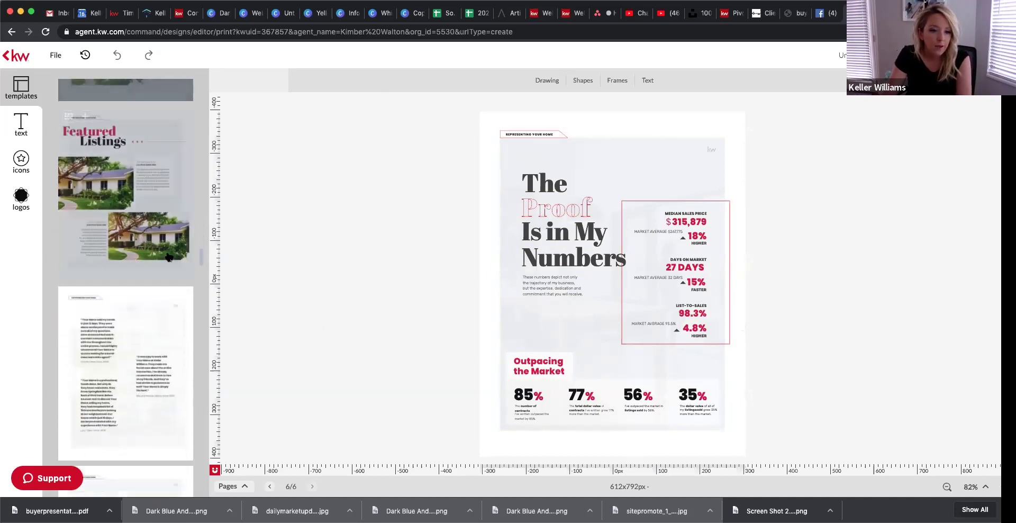
pyautogui.scroll(4, 107, 228)
pyautogui.scroll(-2, 107, 227)
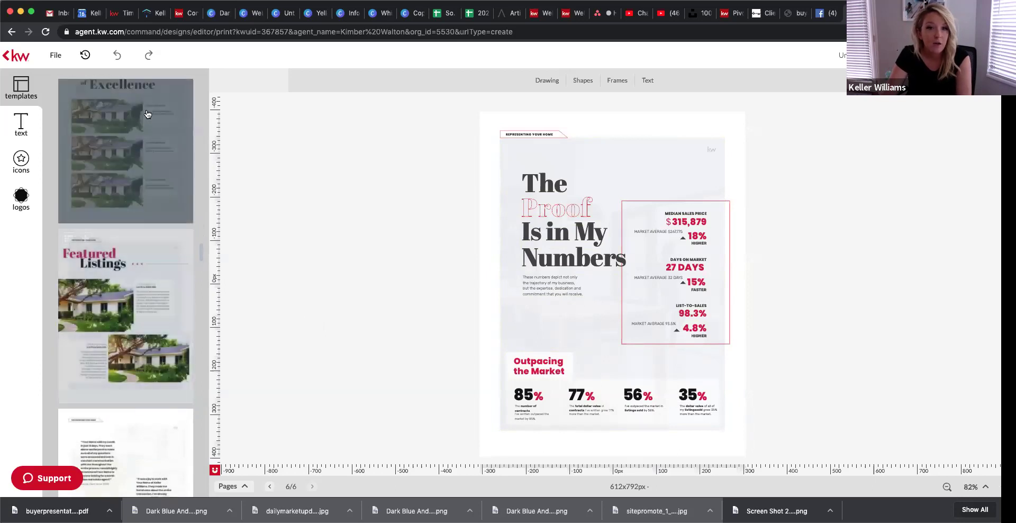
pyautogui.scroll(-10, 172, 183)
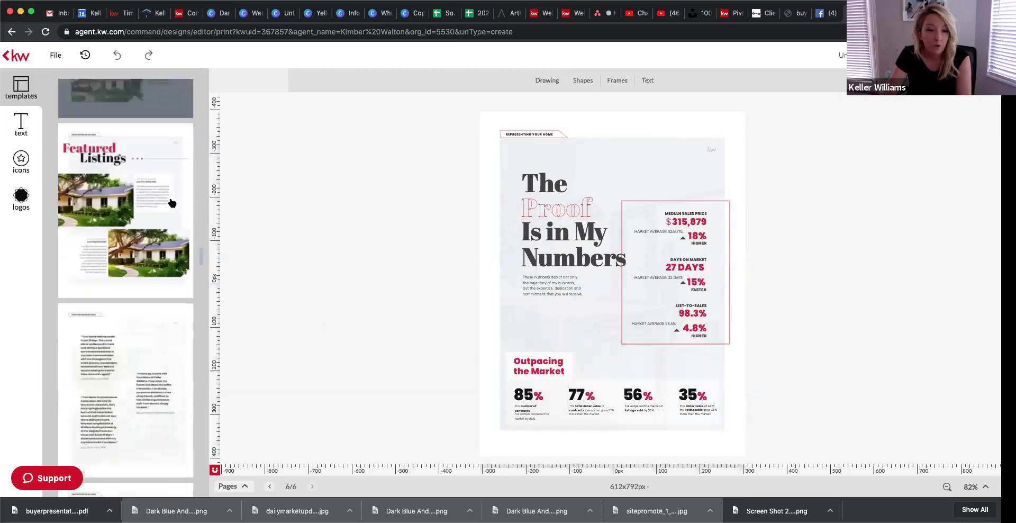
pyautogui.scroll(-5, 172, 203)
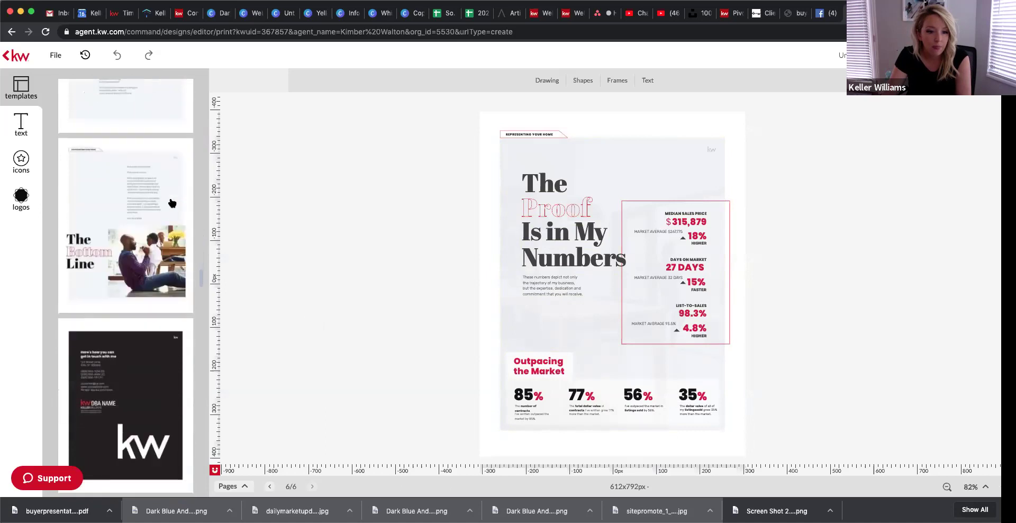
pyautogui.scroll(1, 172, 203)
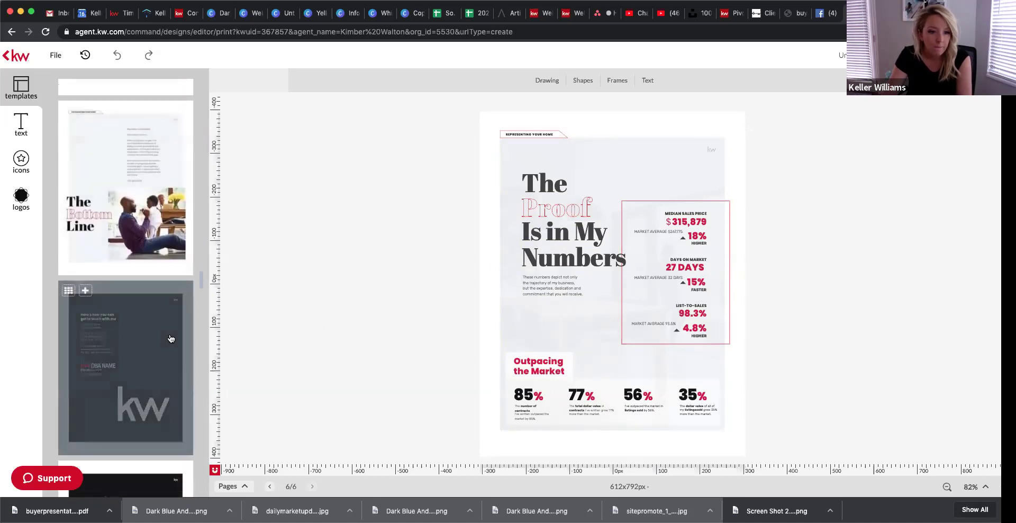
pyautogui.click(170, 334)
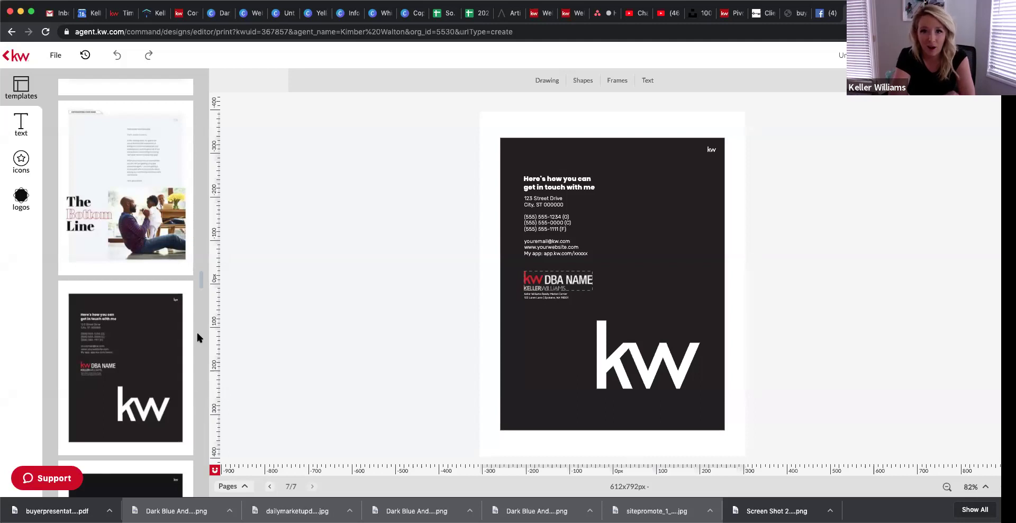
# - Look through the logos and text entries saved in the personal library for use on the contact page
pyautogui.scroll(-4, 169, 349)
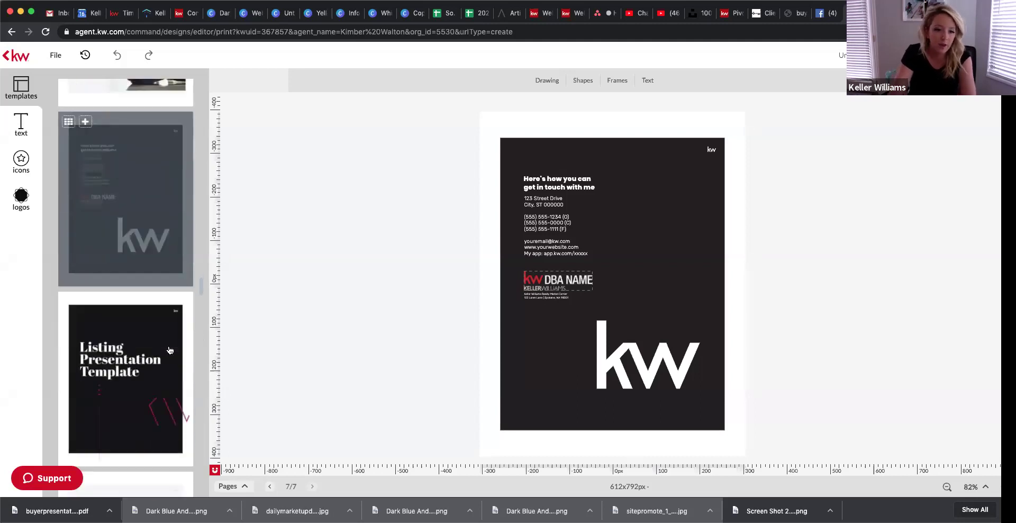
pyautogui.scroll(-10, 169, 350)
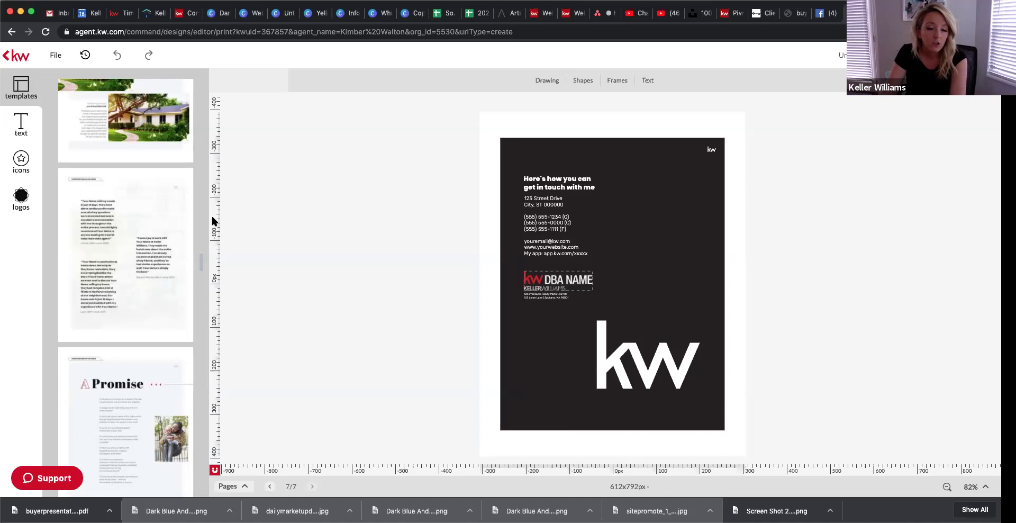
pyautogui.scroll(5, 136, 278)
pyautogui.scroll(15, 137, 278)
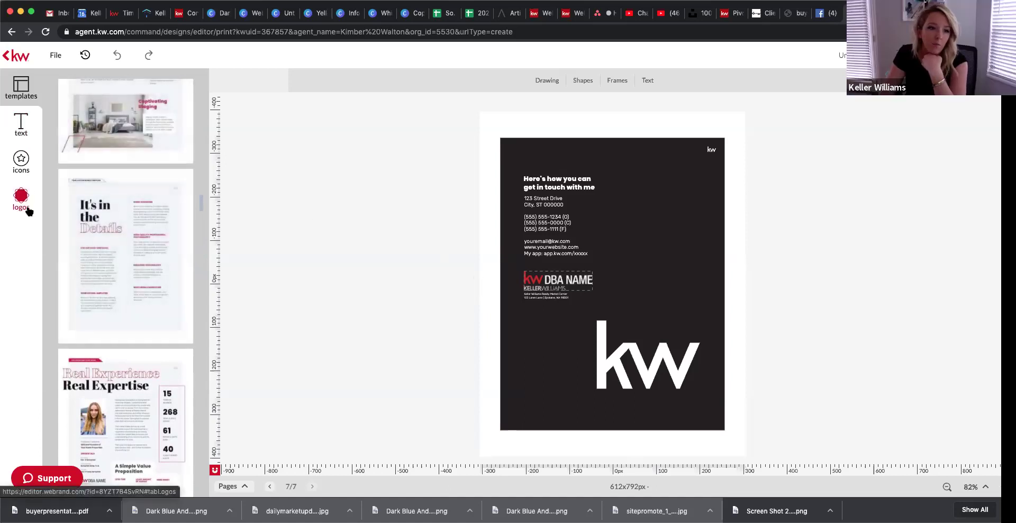
pyautogui.click(27, 209)
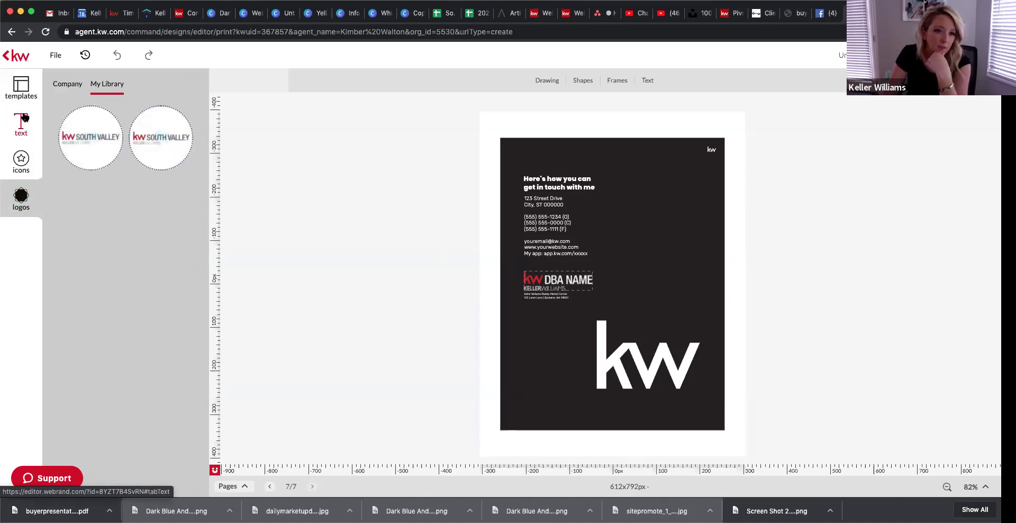
pyautogui.click(21, 122)
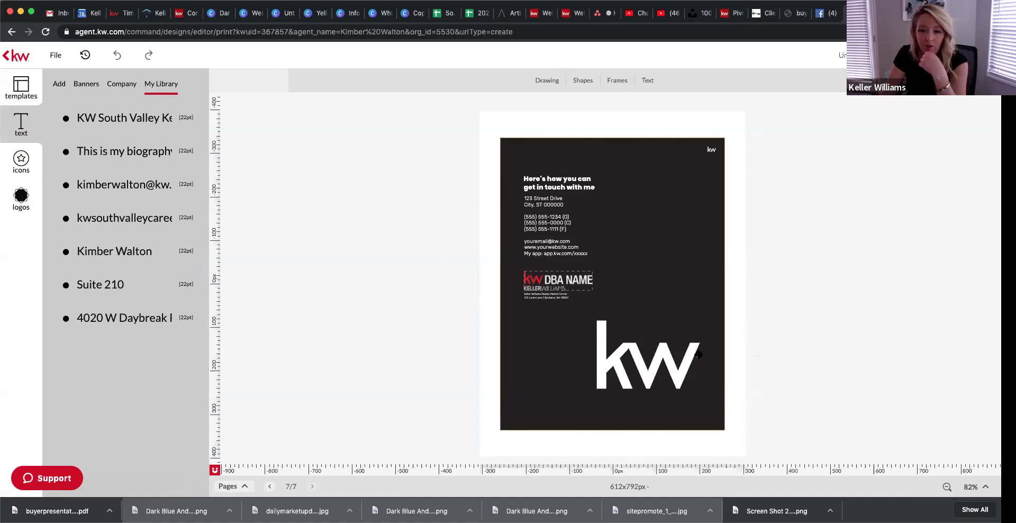
# - Nudge the large white kw logo on the contact page slightly right and down, to about X -27.5 and Y 93.7
pyautogui.click(673, 361)
pyautogui.click(666, 362)
pyautogui.moveTo(667, 362)
pyautogui.mouseDown()
pyautogui.moveTo(671, 336)
pyautogui.moveTo(666, 365)
pyautogui.mouseUp()
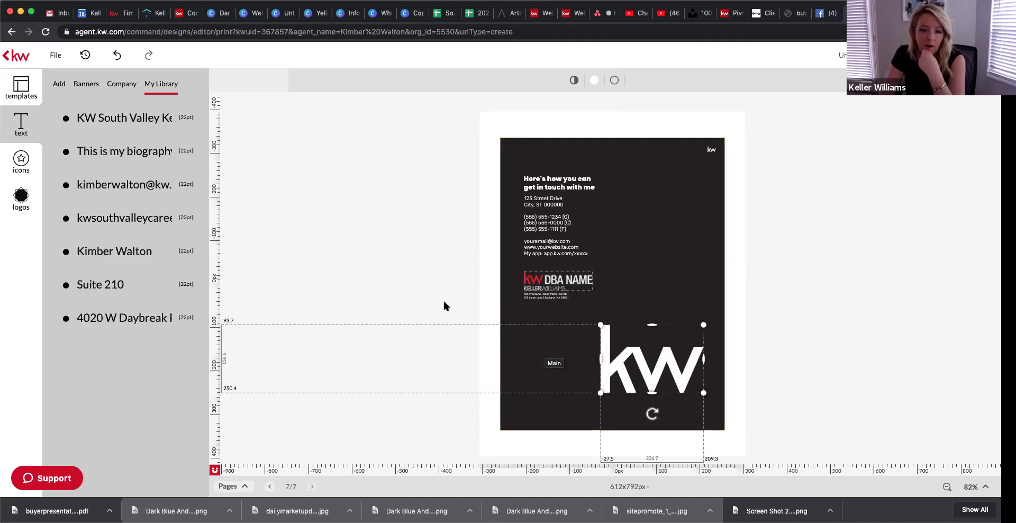
# - Add the black "A custom consultation exclusively prepared for" cover template with the house photo as the eighth page
pyautogui.click(22, 85)
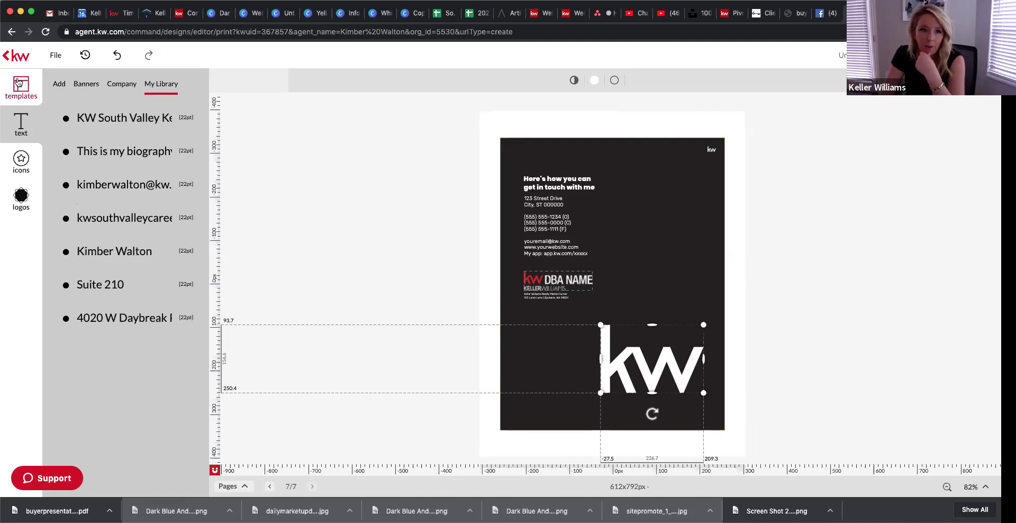
pyautogui.scroll(-5, 187, 282)
pyautogui.scroll(10, 187, 282)
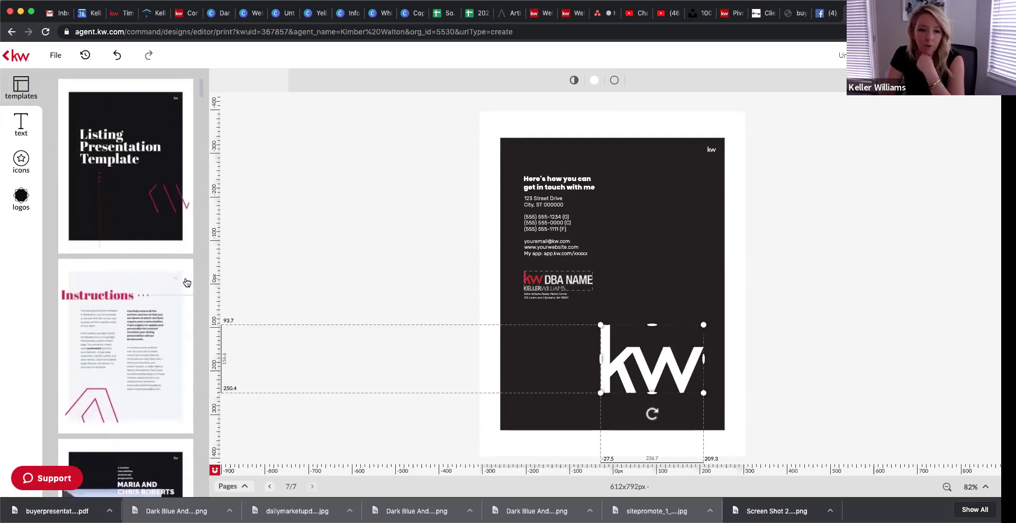
pyautogui.scroll(-5, 187, 282)
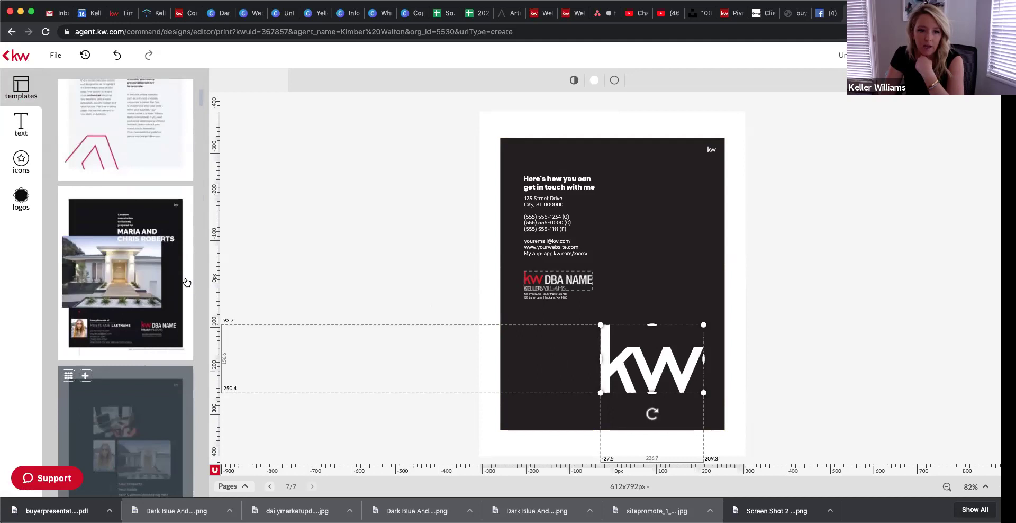
pyautogui.moveTo(153, 268)
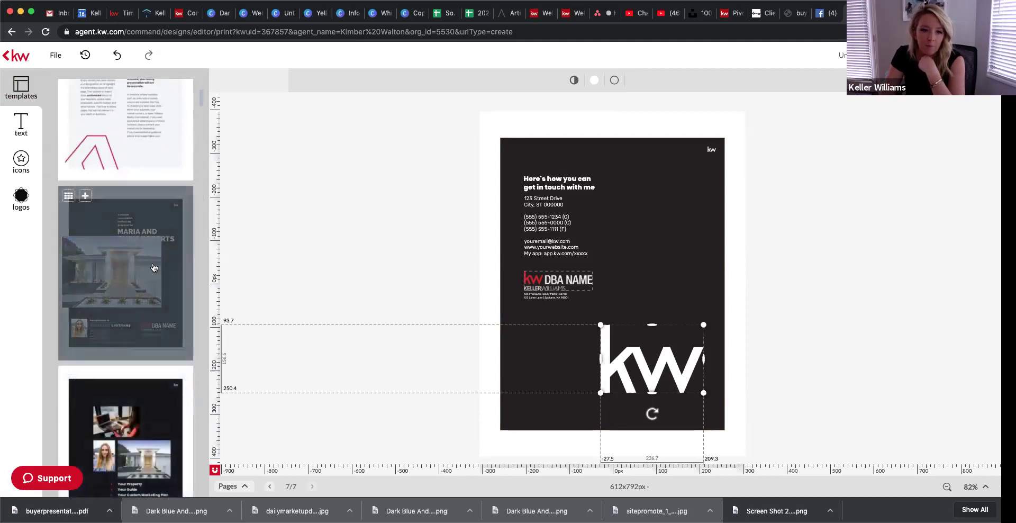
pyautogui.click(119, 222)
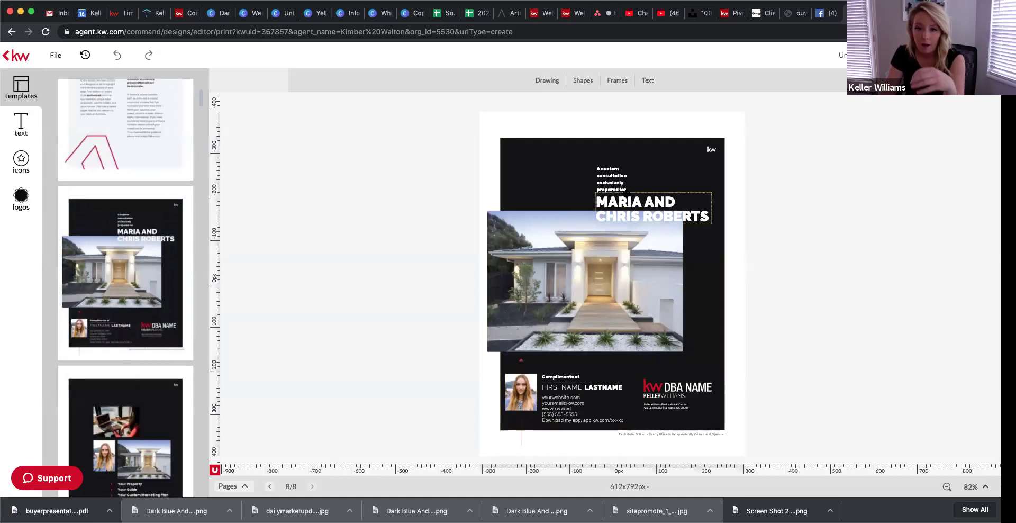
# - Select the client-name heading that overlaps the house photo on the cover page
pyautogui.click(614, 277)
pyautogui.click(654, 203)
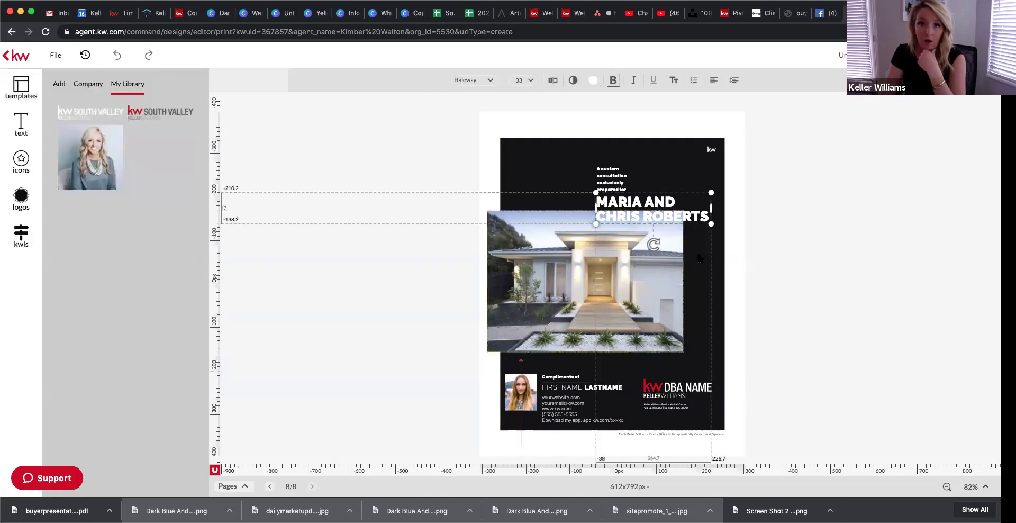
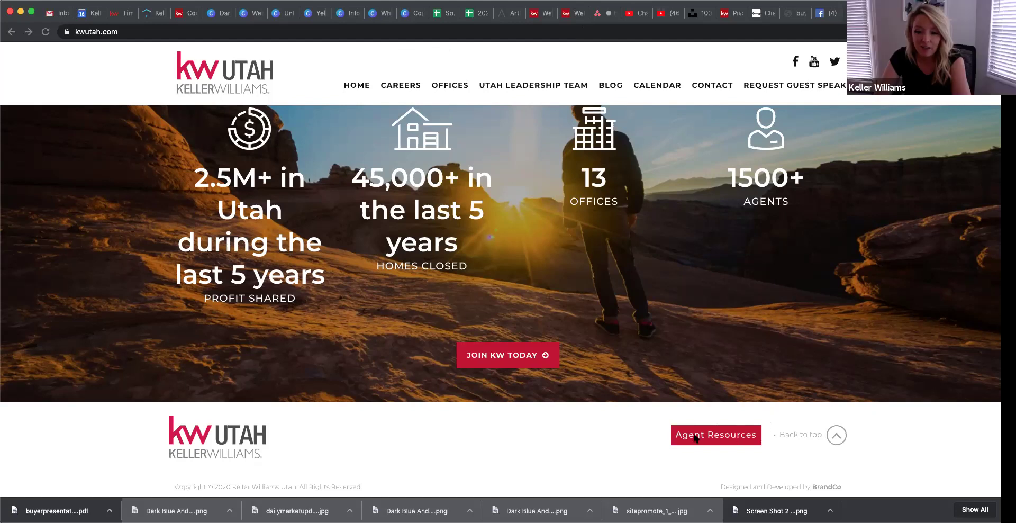
# - Open the Agent Resources page on the KW Utah website and submit the access password
pyautogui.click(710, 438)
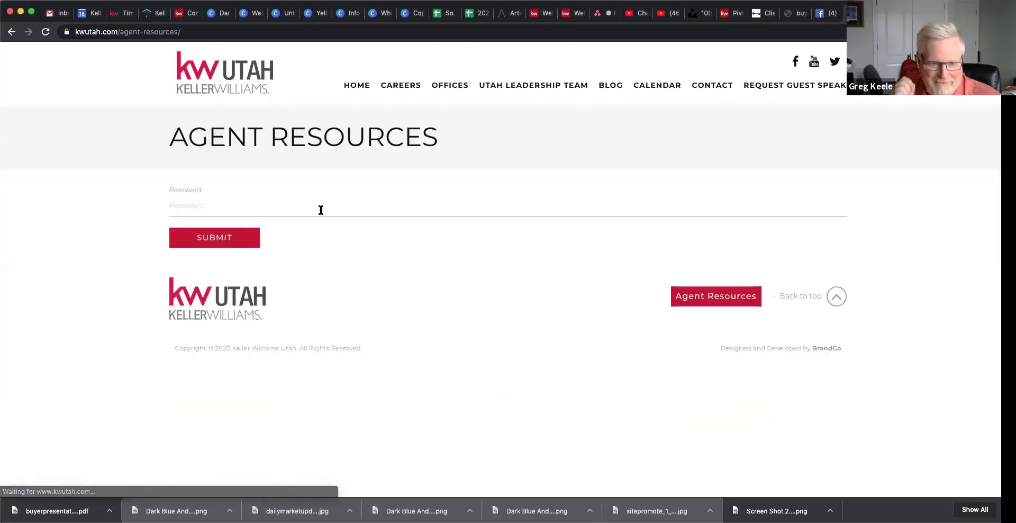
pyautogui.click(329, 211)
pyautogui.write('k•••••')
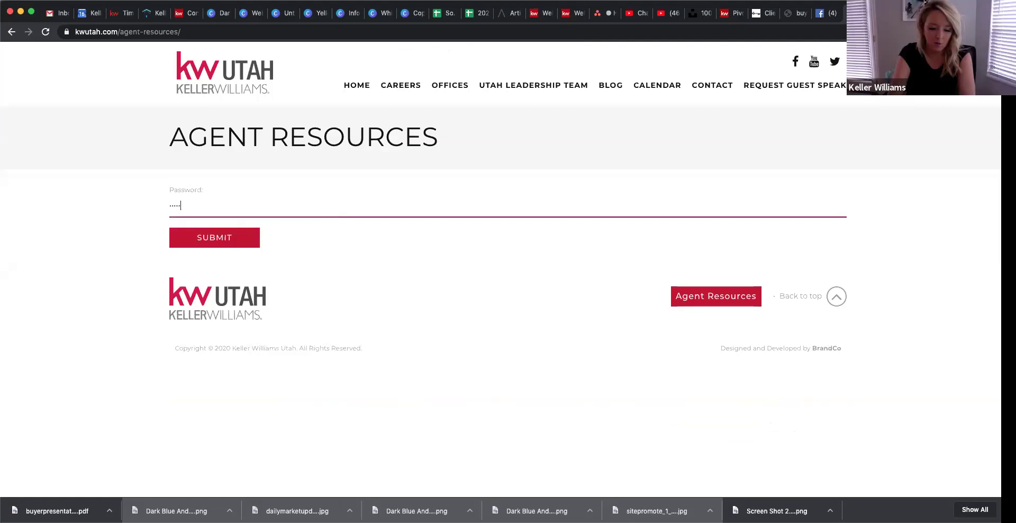
pyautogui.write('•••••••')
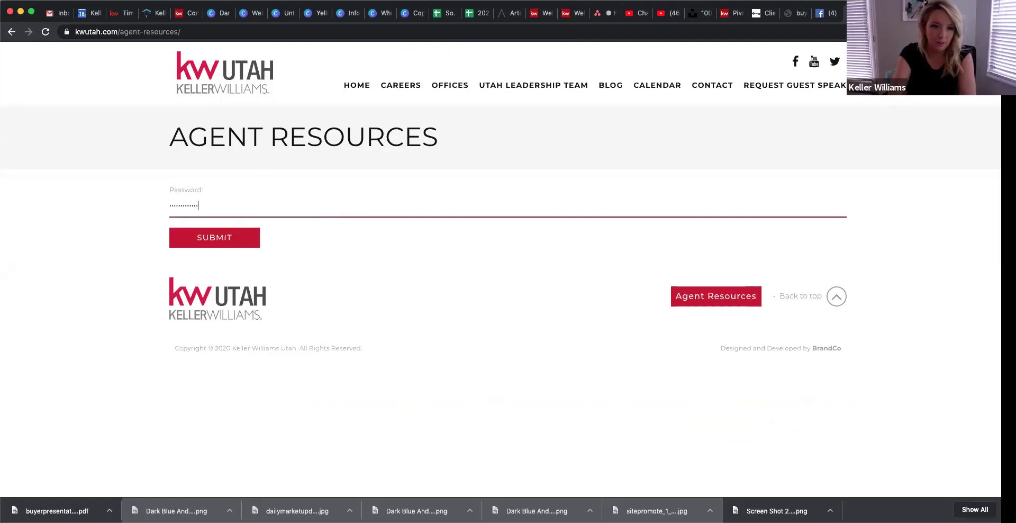
pyautogui.click(231, 237)
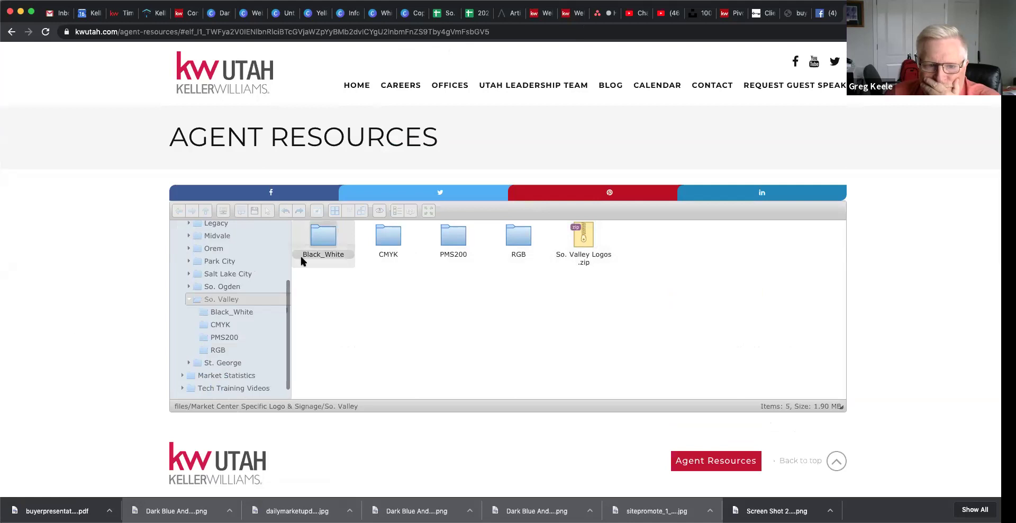
# - Collapse the Market Center Specific Logo & Signage folder and check the download options for the So. Valley Logos zip file
pyautogui.scroll(3, 239, 265)
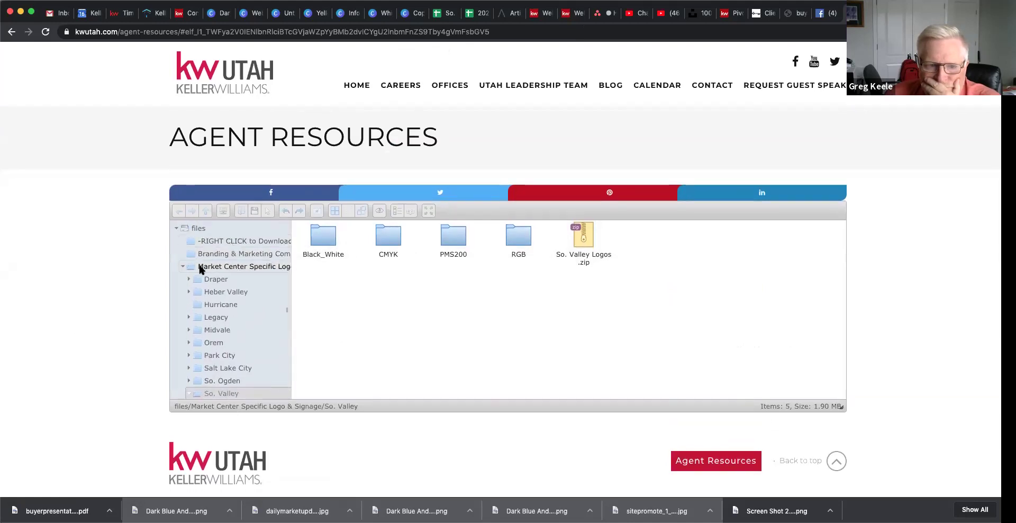
pyautogui.click(183, 266)
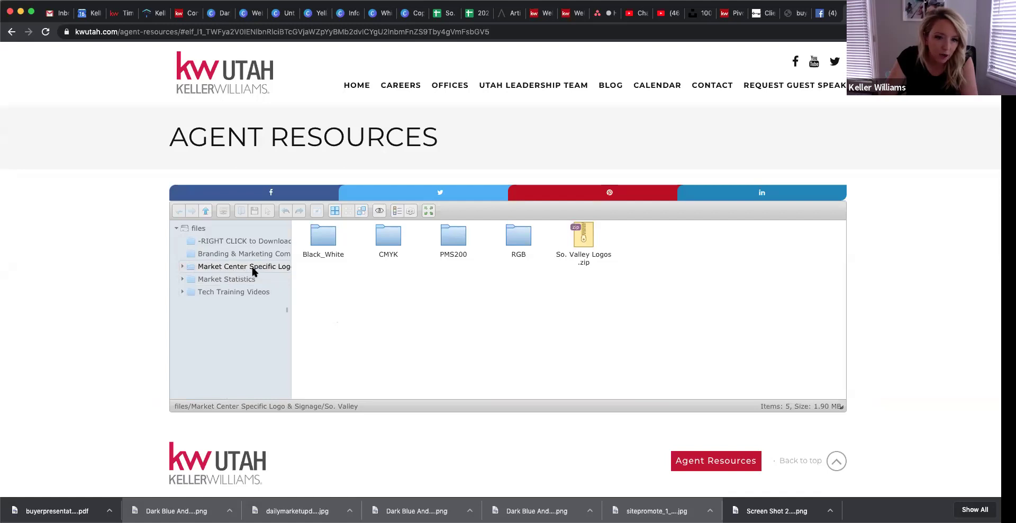
pyautogui.click(182, 267)
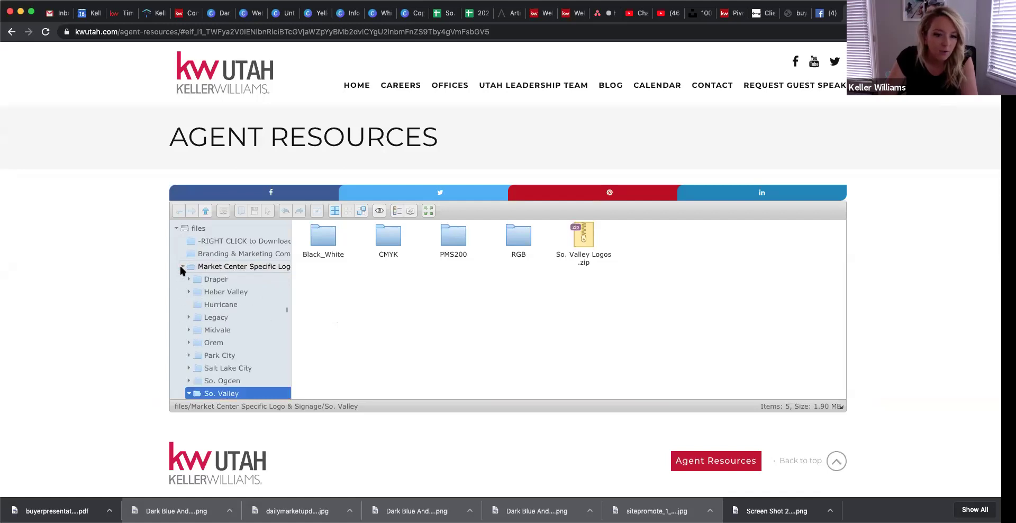
pyautogui.click(182, 267)
pyautogui.click(588, 245)
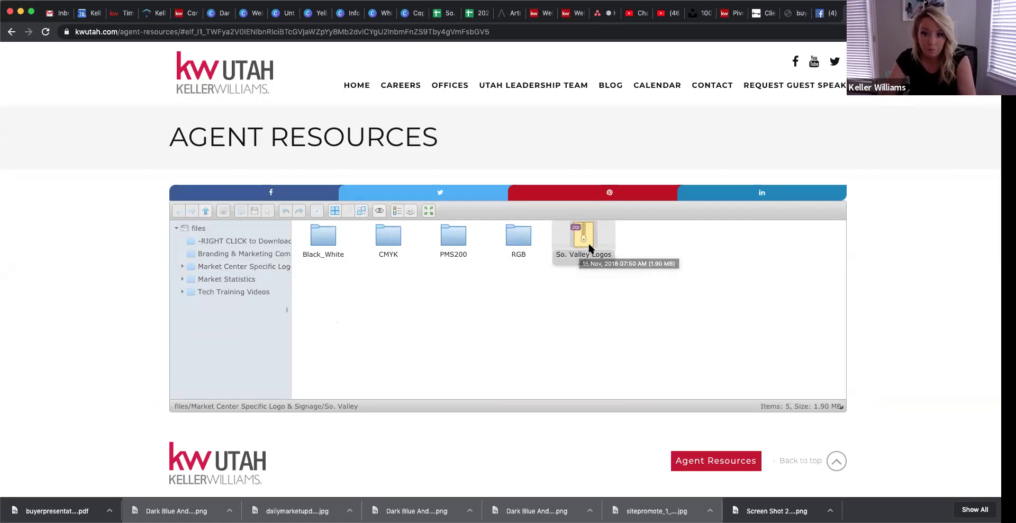
pyautogui.rightClick(589, 247)
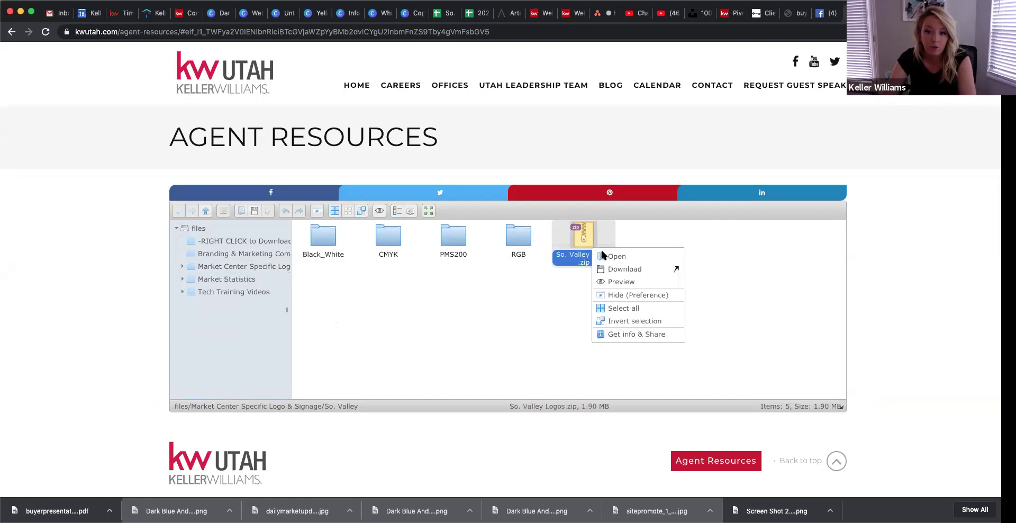
pyautogui.click(472, 325)
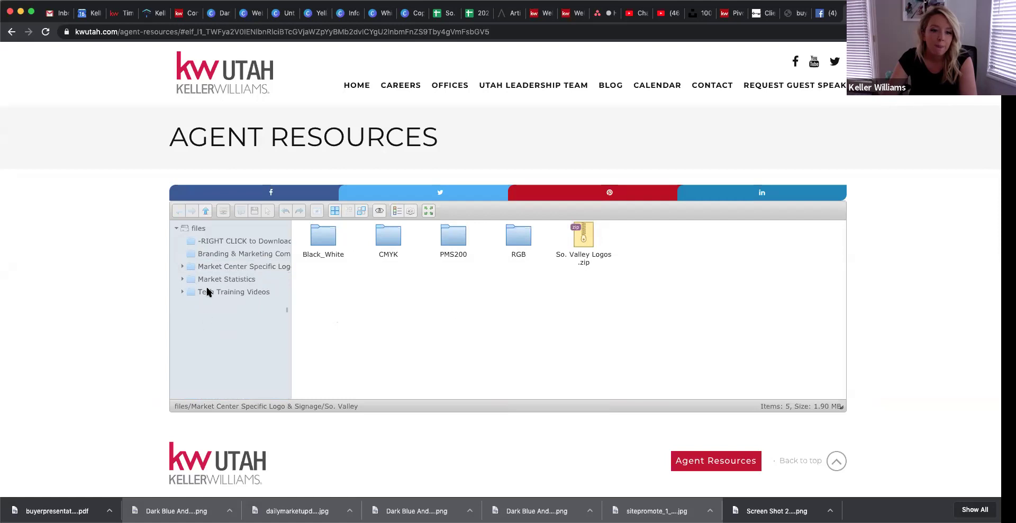
# - Expand the Market Statistics folder and open its Quarterly Market Reports subfolder
pyautogui.click(185, 279)
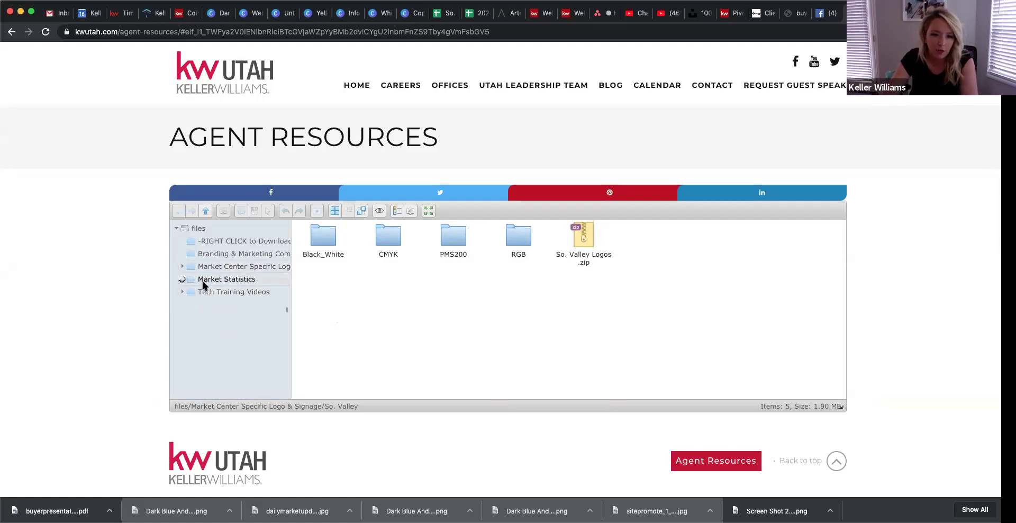
pyautogui.click(203, 294)
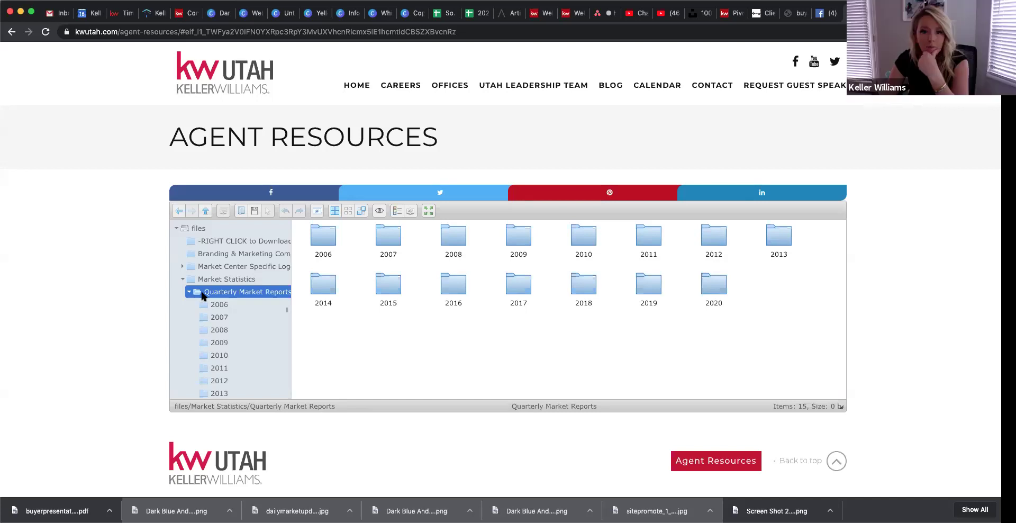
pyautogui.hscroll(1, 203, 297)
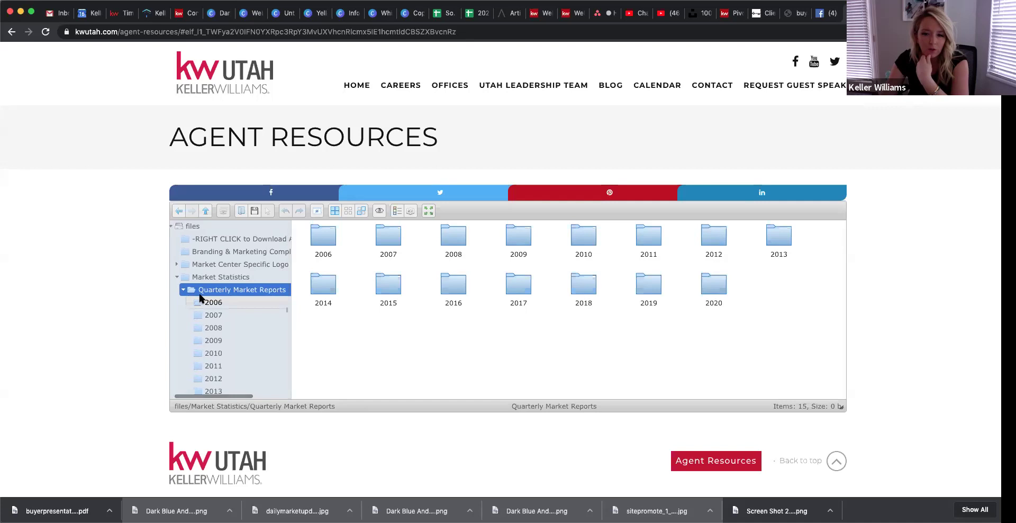
# - Check the 2020 folder of the quarterly market reports for report files
pyautogui.click(716, 298)
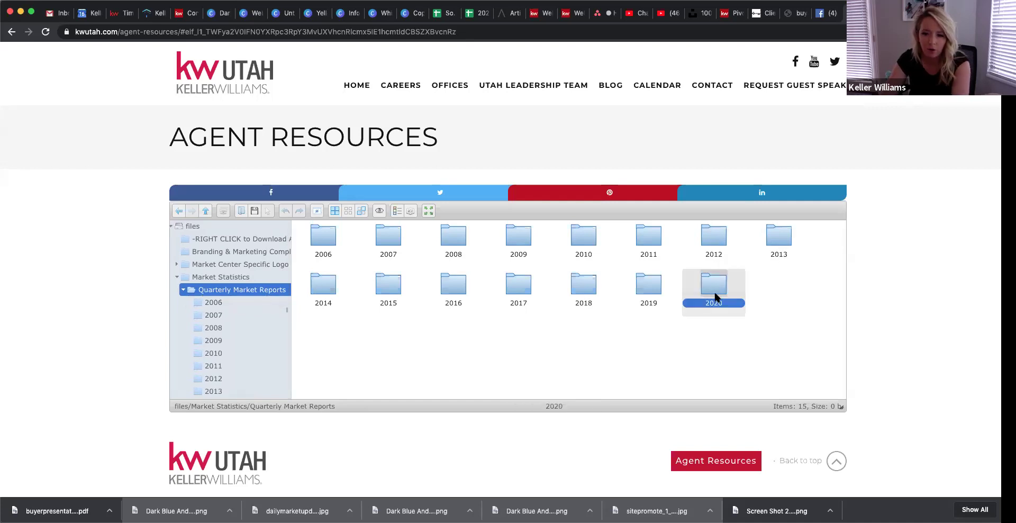
pyautogui.doubleClick(715, 297)
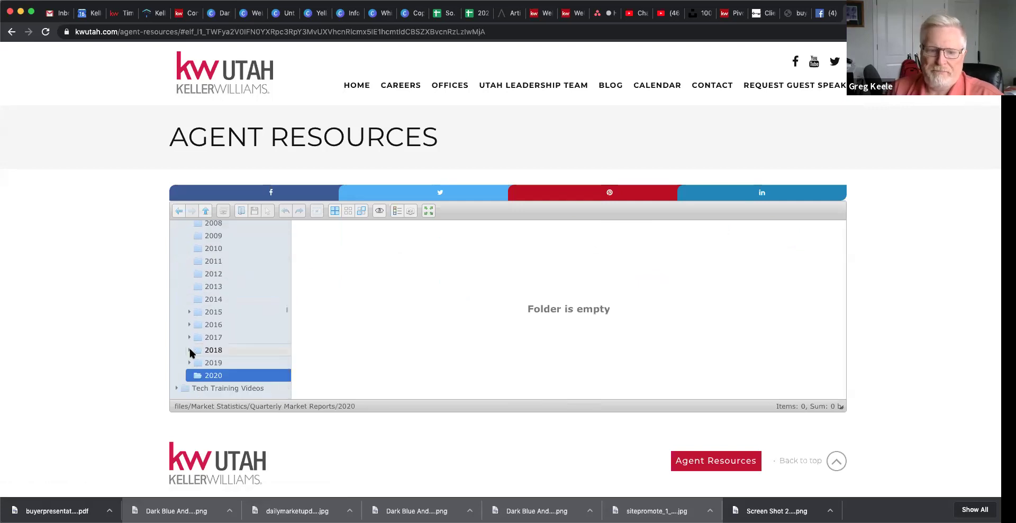
pyautogui.scroll(3, 247, 295)
pyautogui.scroll(-3, 228, 344)
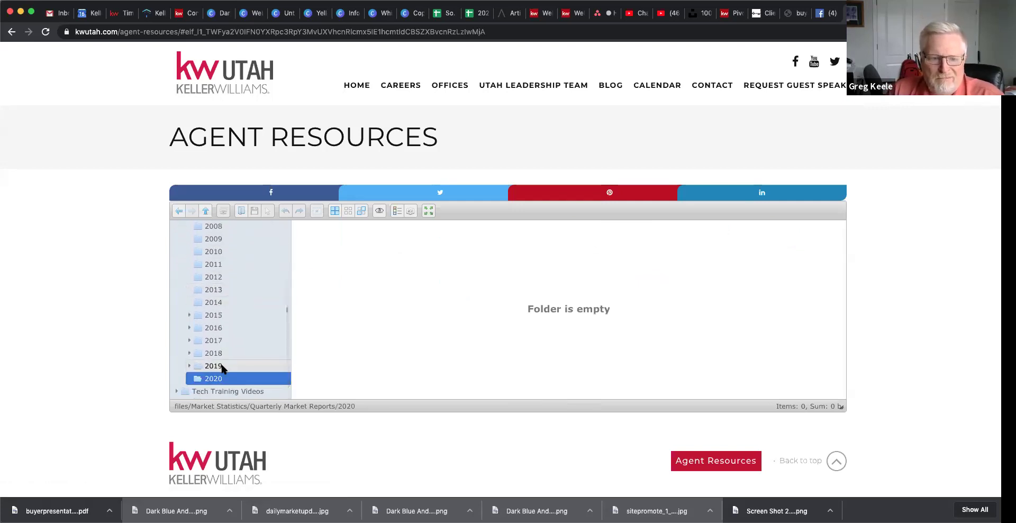
# - Open the Q4 folder within the 2019 quarterly market reports
pyautogui.click(215, 366)
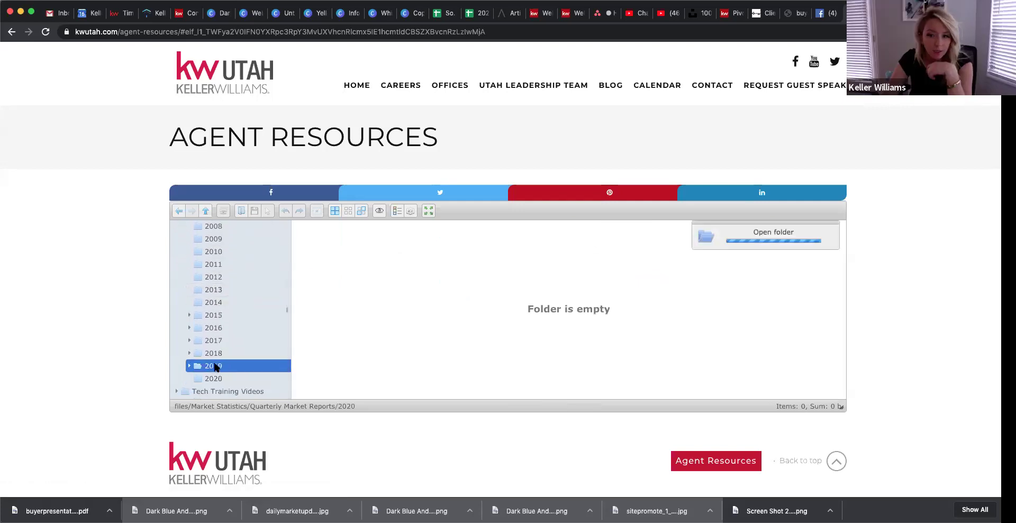
pyautogui.click(216, 379)
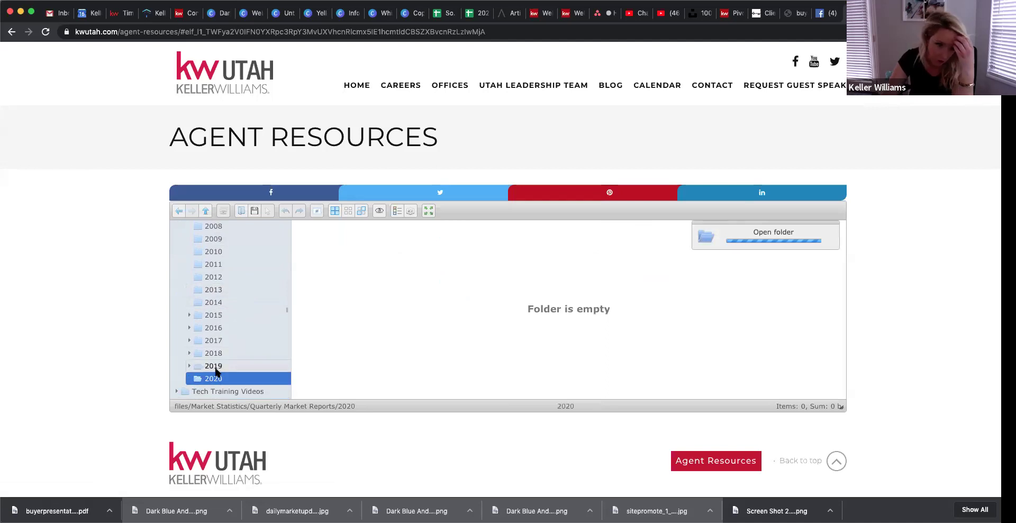
pyautogui.click(216, 368)
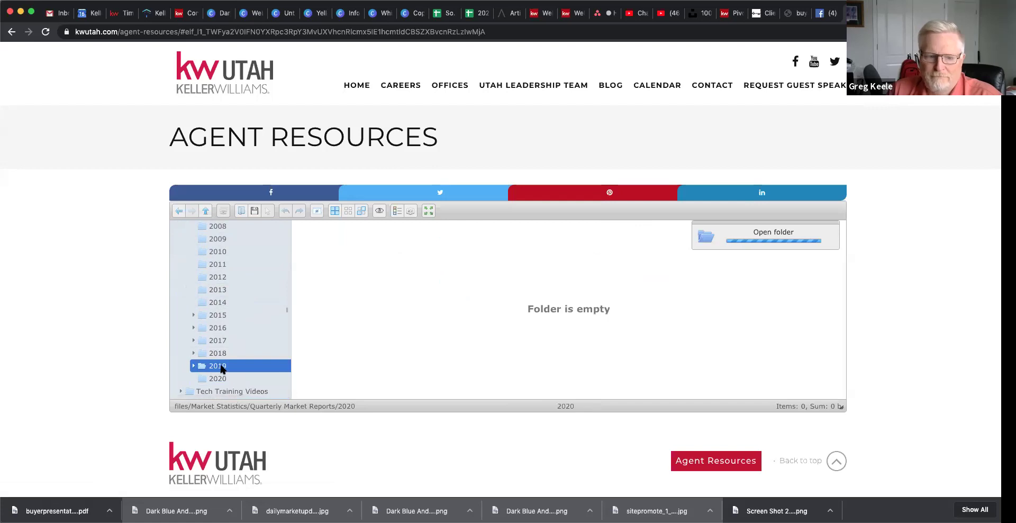
pyautogui.hscroll(2, 243, 370)
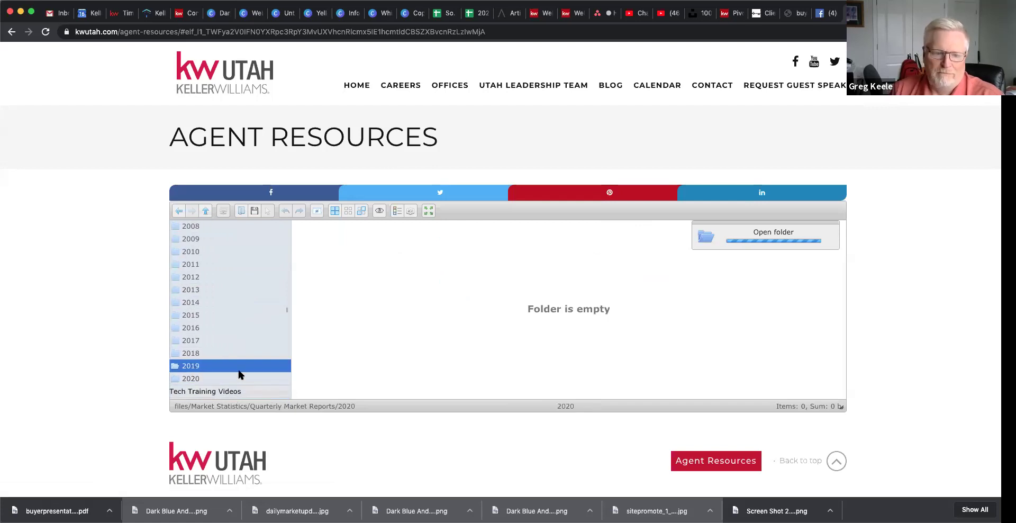
pyautogui.hscroll(1, 210, 367)
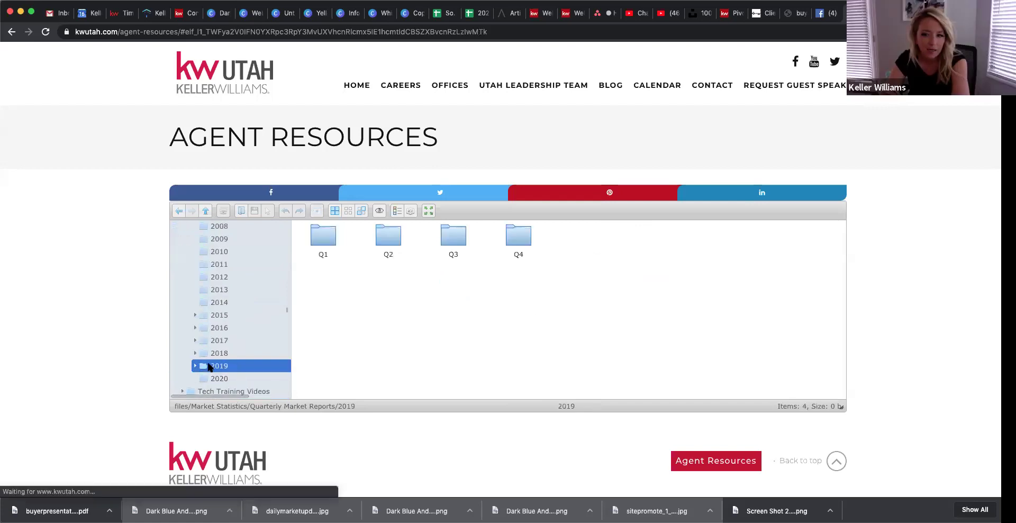
pyautogui.click(507, 243)
pyautogui.doubleClick(507, 242)
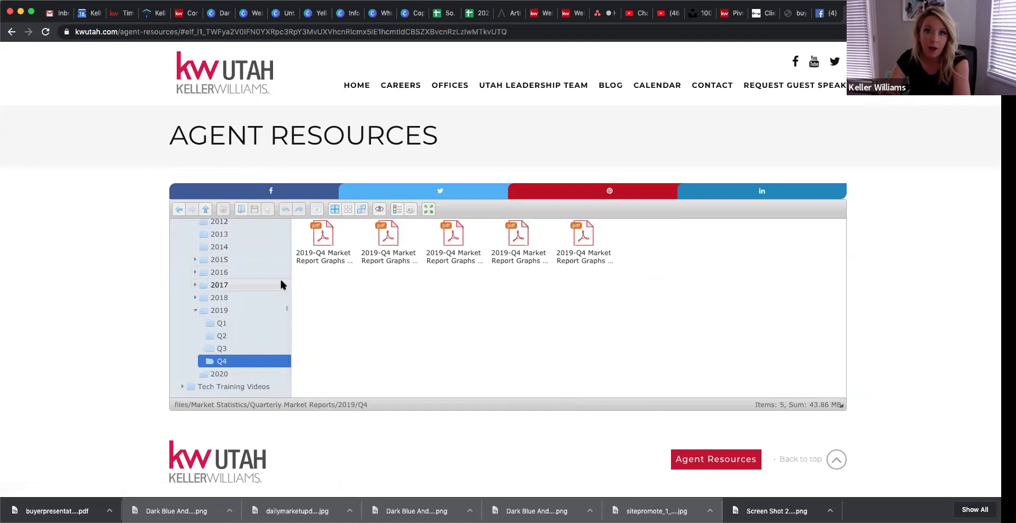
# - Download the "2019-Q4 Market Report Graphs - Weber County" PDF and open the downloaded file
pyautogui.rightClick(578, 241)
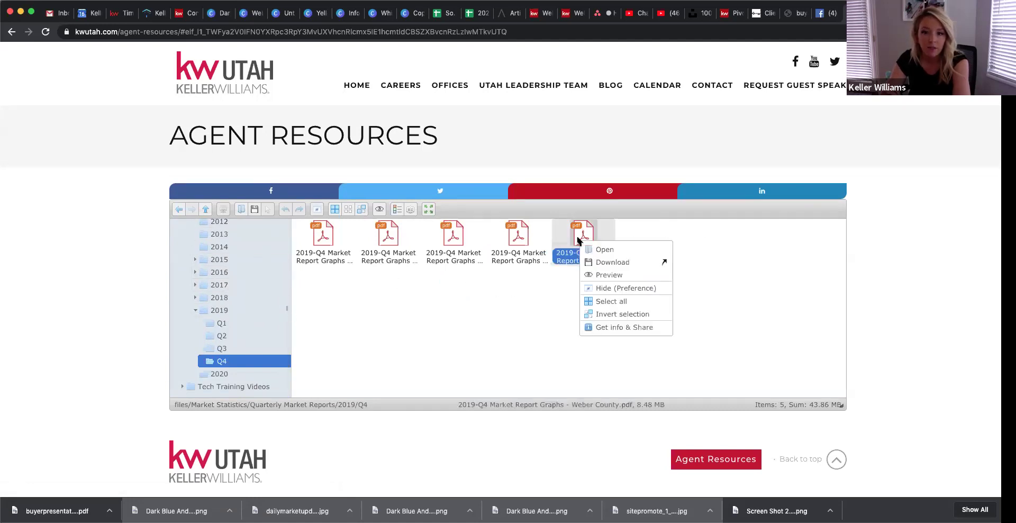
pyautogui.click(583, 250)
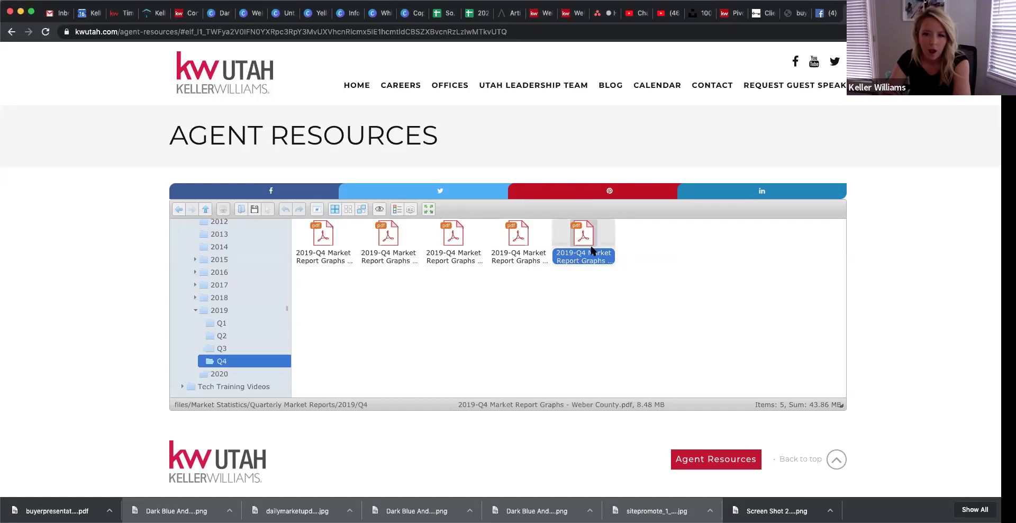
pyautogui.rightClick(592, 249)
pyautogui.click(620, 271)
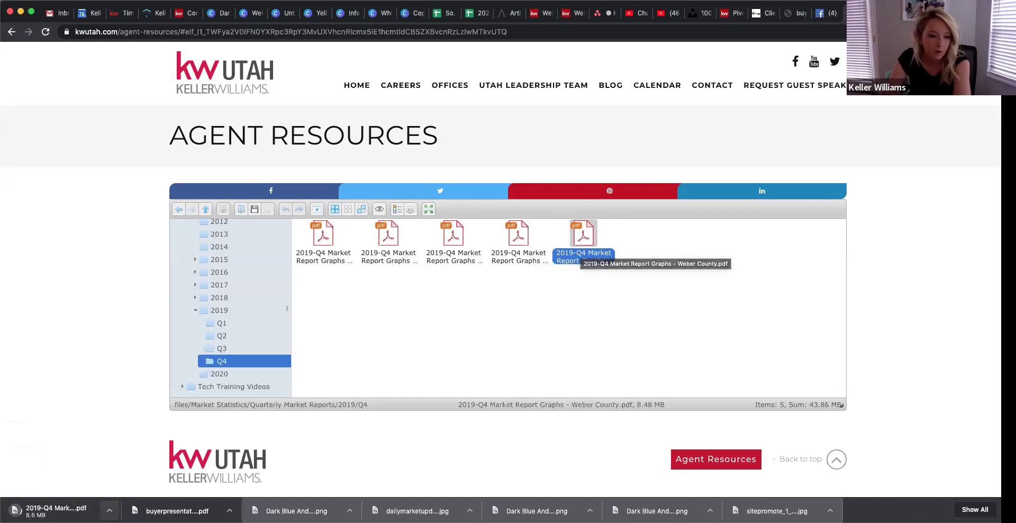
pyautogui.rightClick(601, 238)
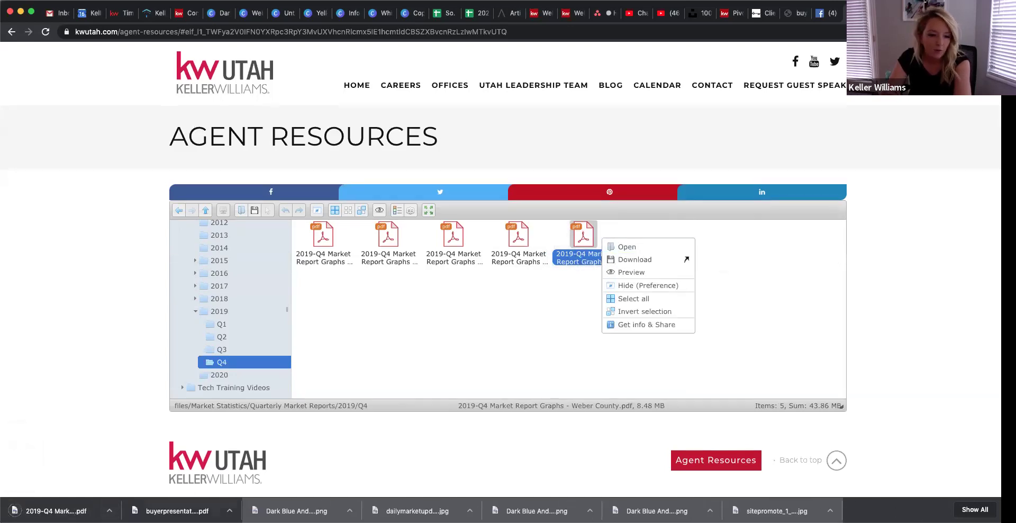
pyautogui.click(53, 511)
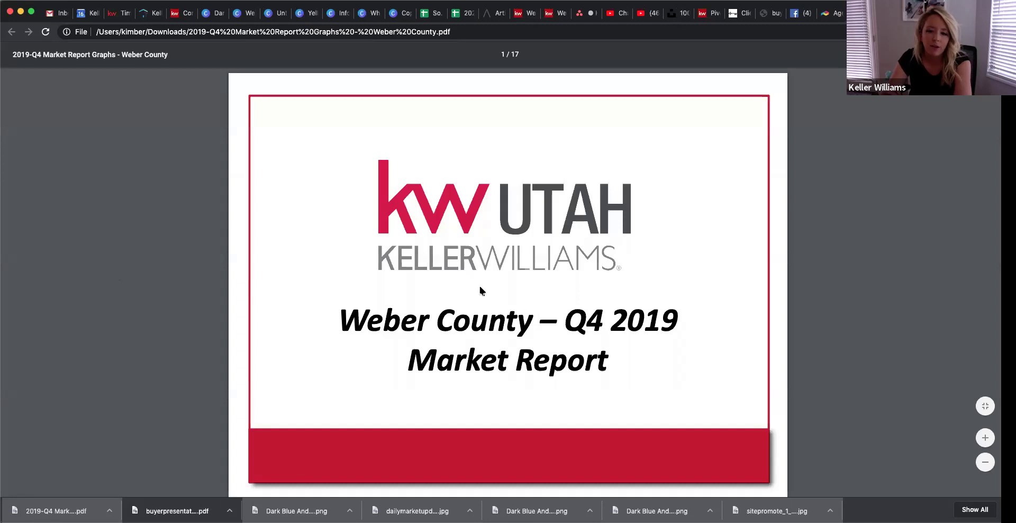
# - Look through the Weber County report's graphs of active and pended listings, residential units sold and volume sold
pyautogui.scroll(-20, 481, 290)
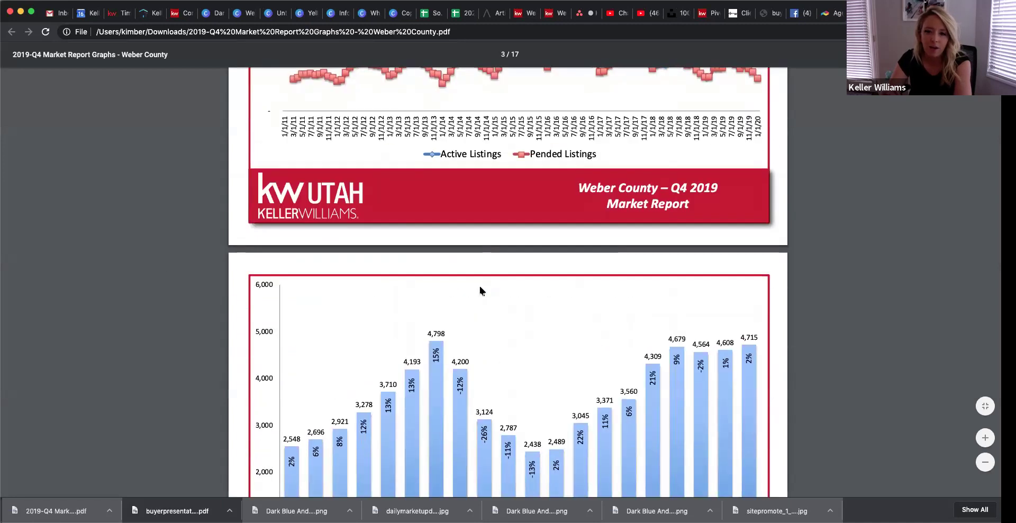
pyautogui.scroll(5, 480, 290)
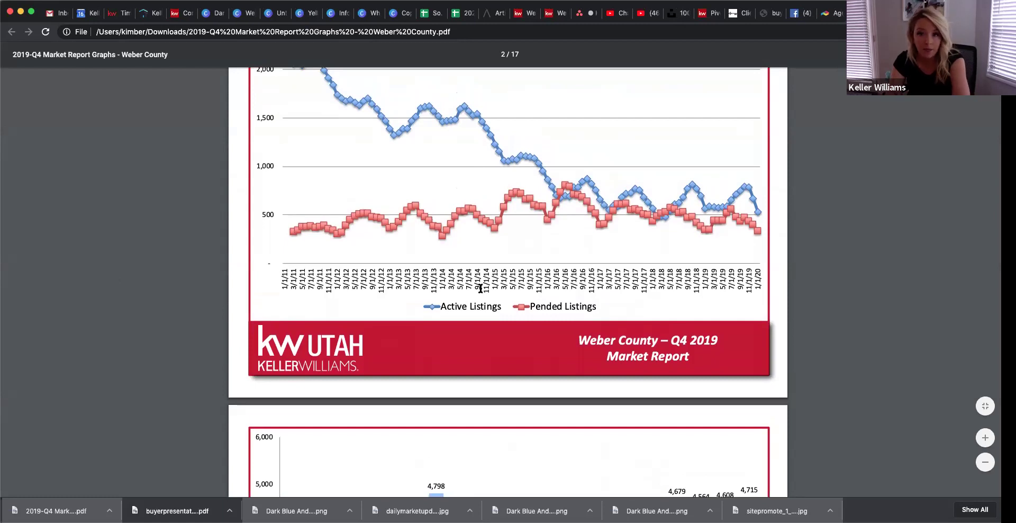
pyautogui.scroll(-1, 480, 289)
pyautogui.scroll(-7, 480, 288)
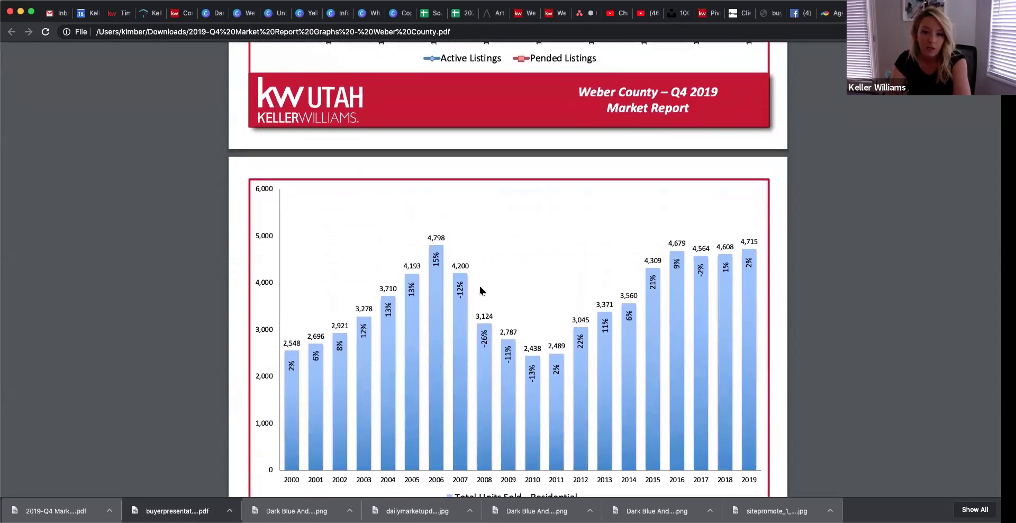
pyautogui.scroll(-1, 480, 290)
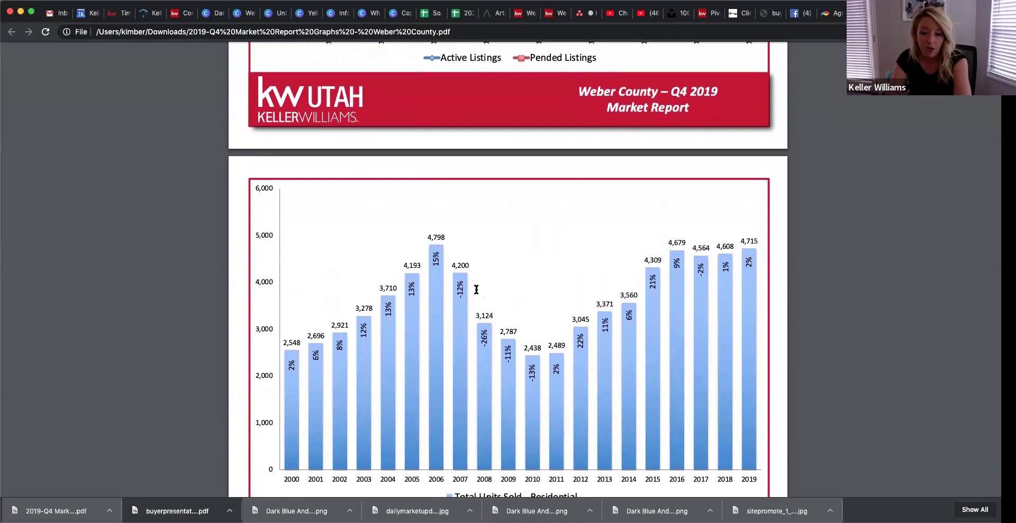
pyautogui.scroll(-6, 748, 249)
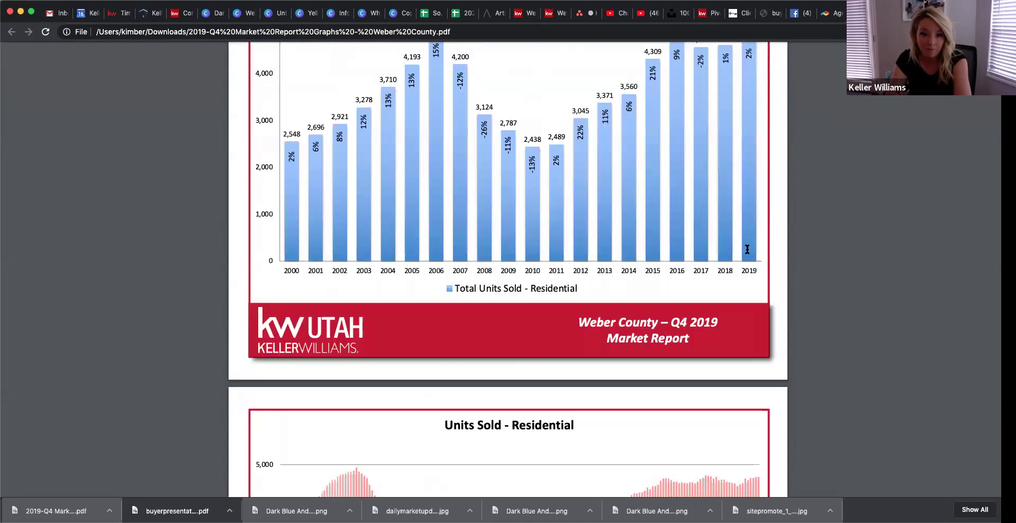
pyautogui.scroll(-20, 619, 342)
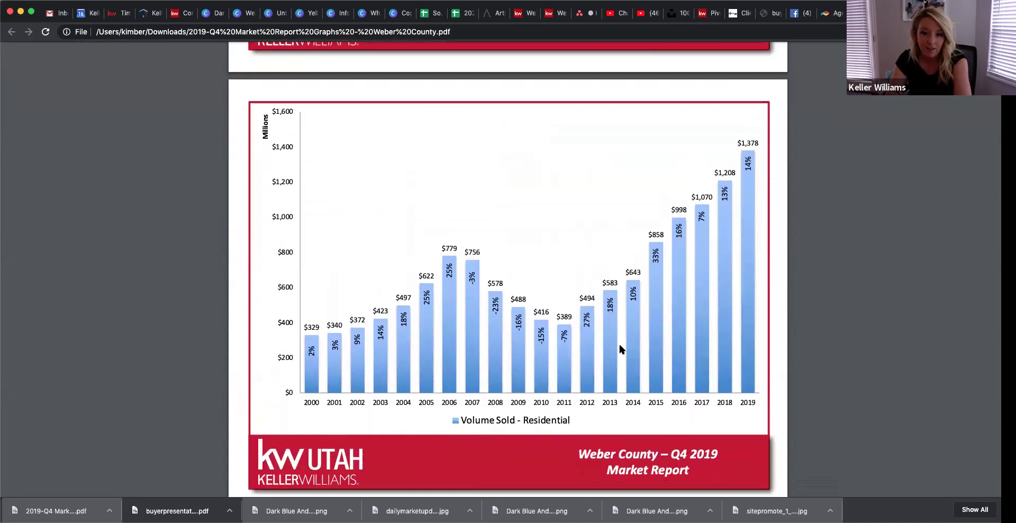
# - Look through the Weber County report's graphs of dollar volume sold, sales versus list price ratio and percentage of listed units sold
pyautogui.scroll(-8, 620, 345)
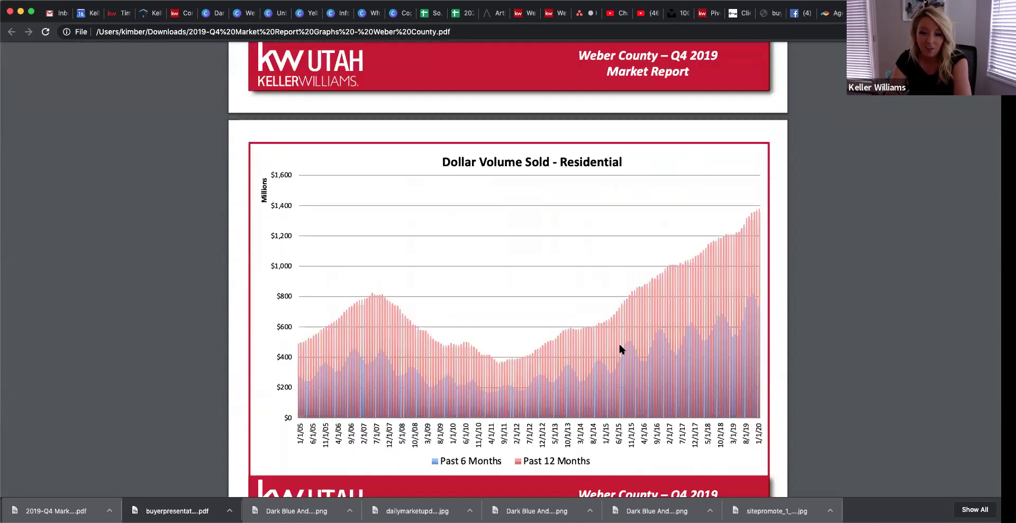
pyautogui.scroll(-2, 621, 347)
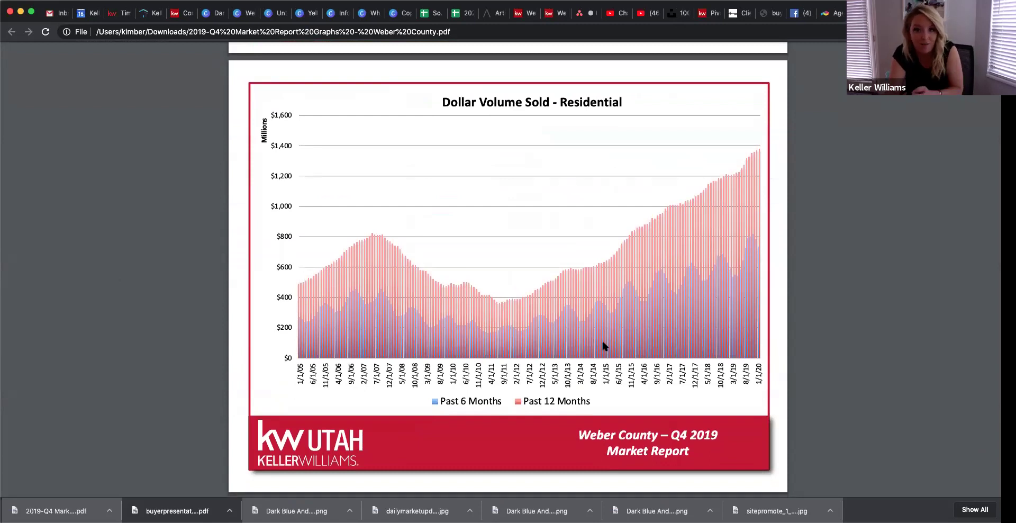
pyautogui.scroll(-10, 604, 339)
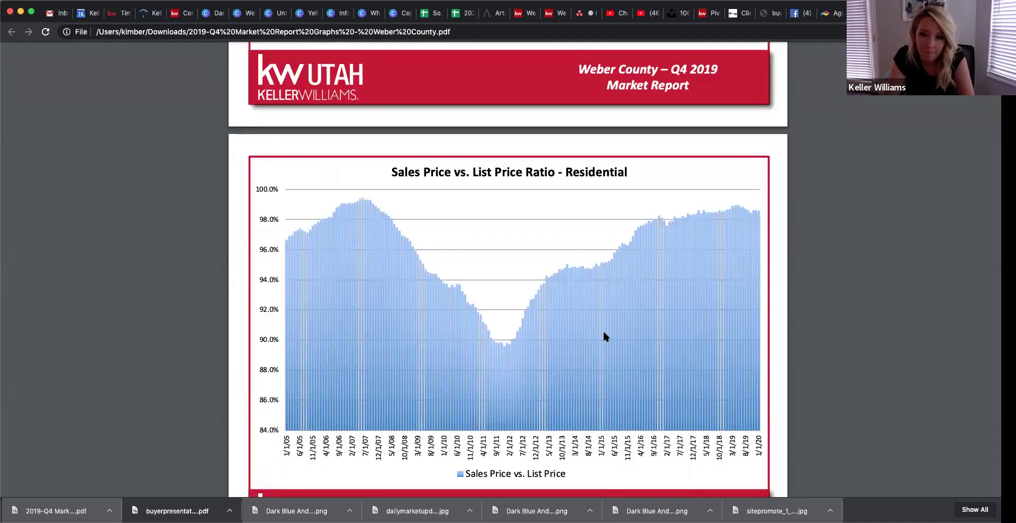
pyautogui.scroll(-1, 604, 332)
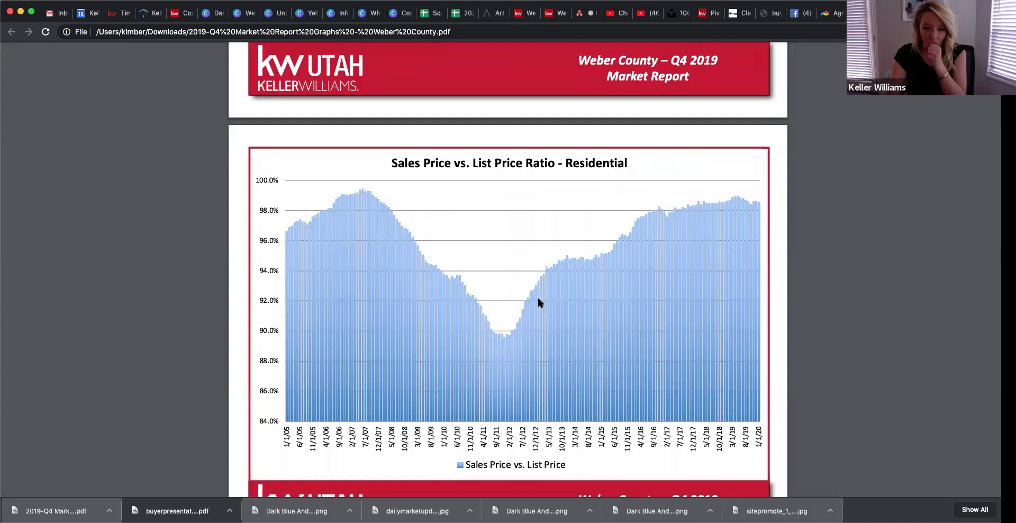
pyautogui.scroll(-1, 537, 298)
pyautogui.scroll(-4, 531, 259)
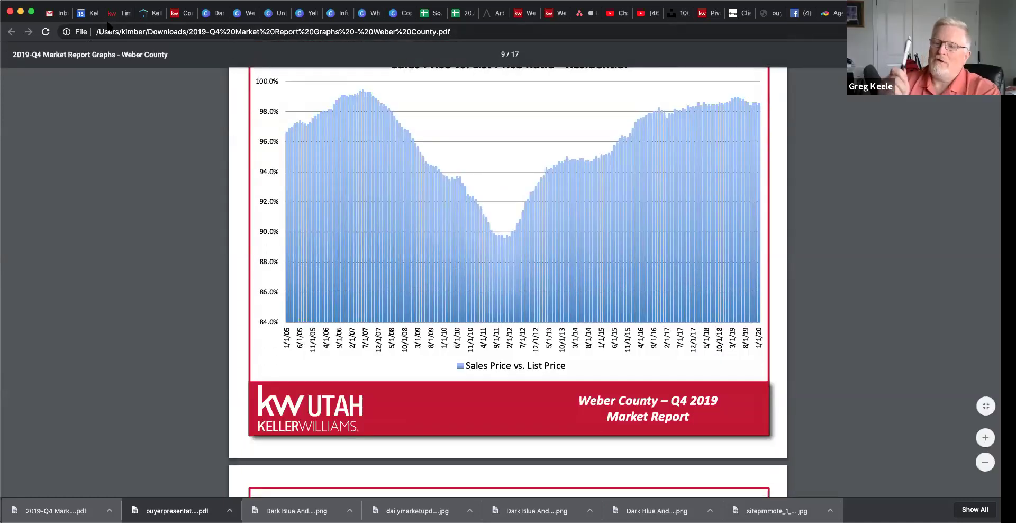
pyautogui.scroll(-20, 730, 211)
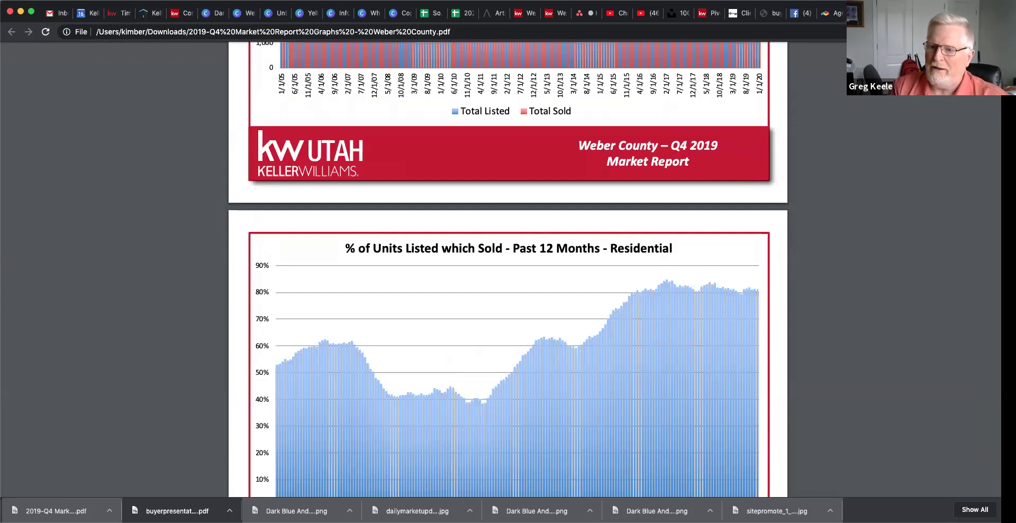
# - Switch to Canva at canva.com and look over the home page's design types and existing designs
pyautogui.click(826, 29)
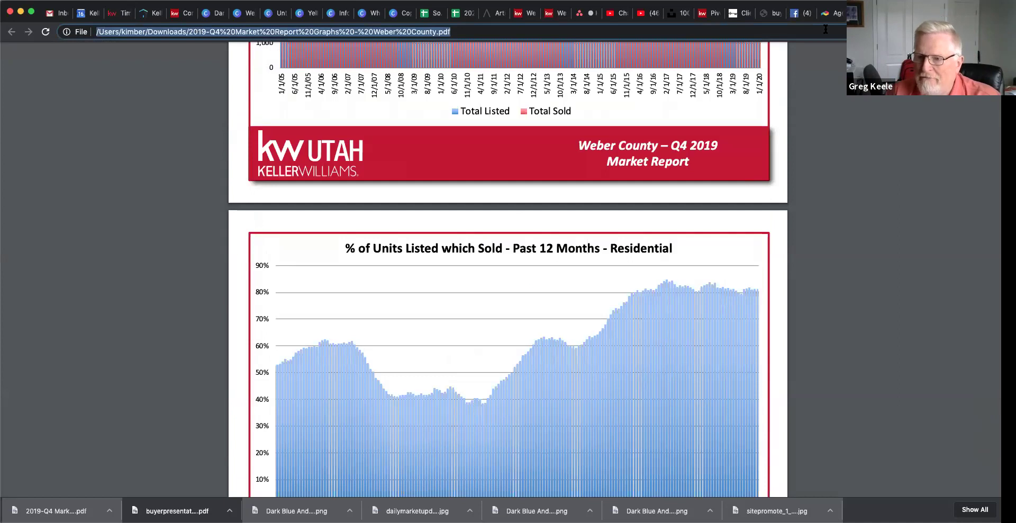
pyautogui.write('canva.com')
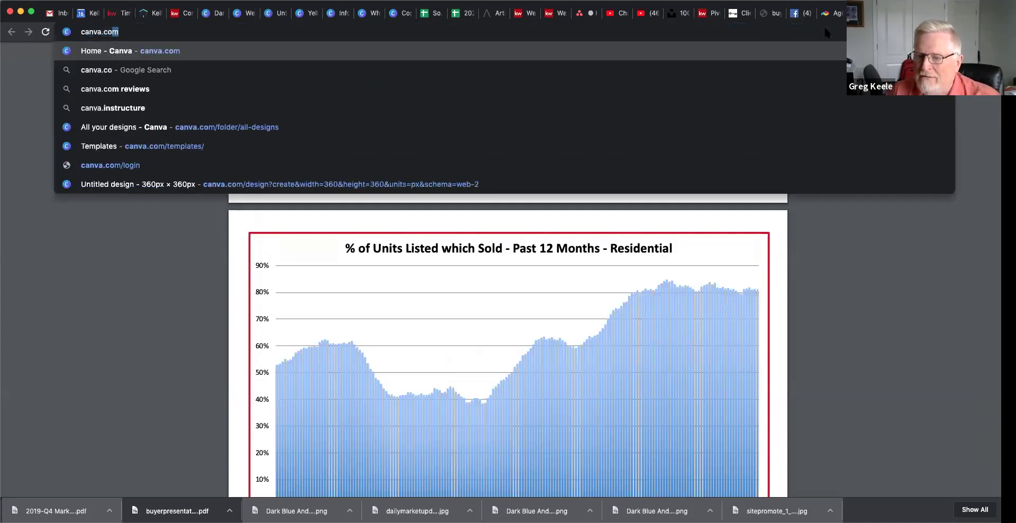
pyautogui.press('Return')
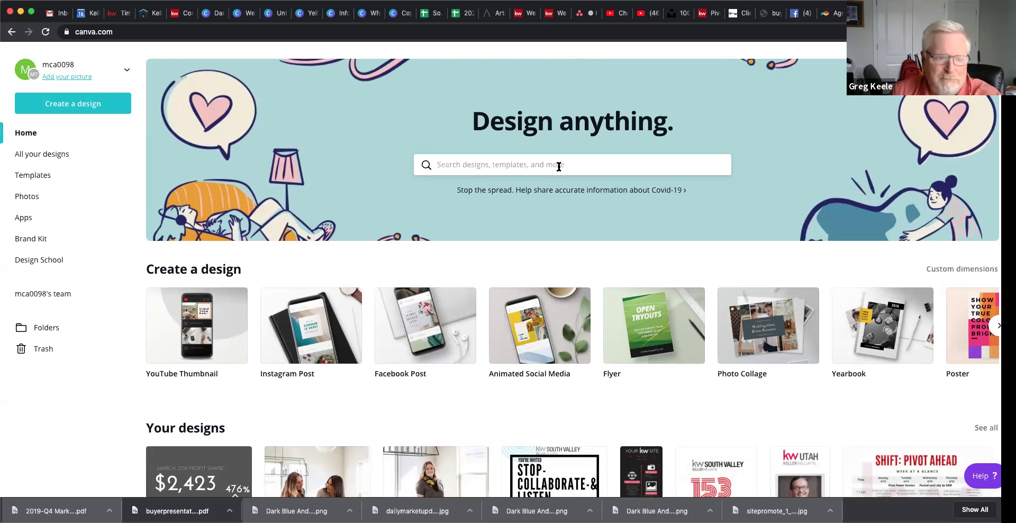
pyautogui.scroll(-5, 606, 271)
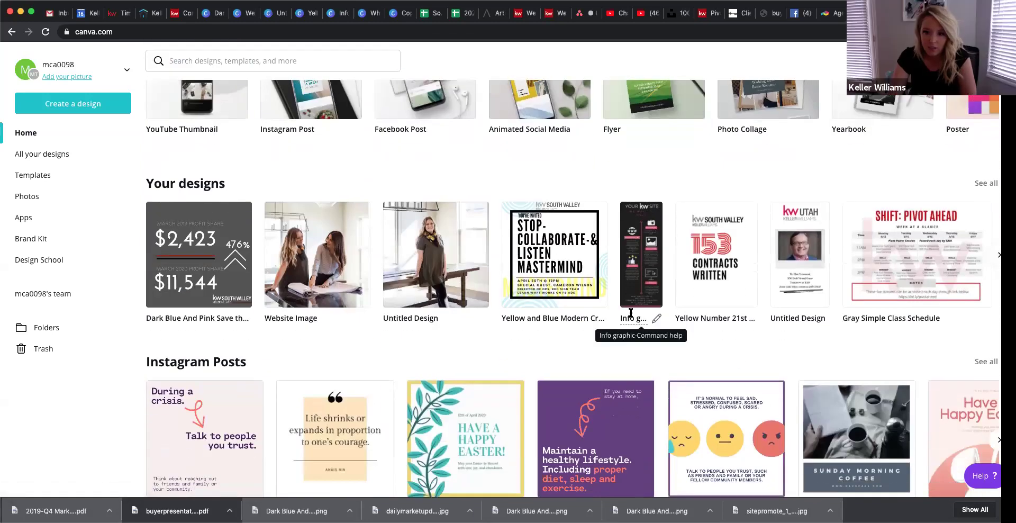
pyautogui.scroll(5, 630, 301)
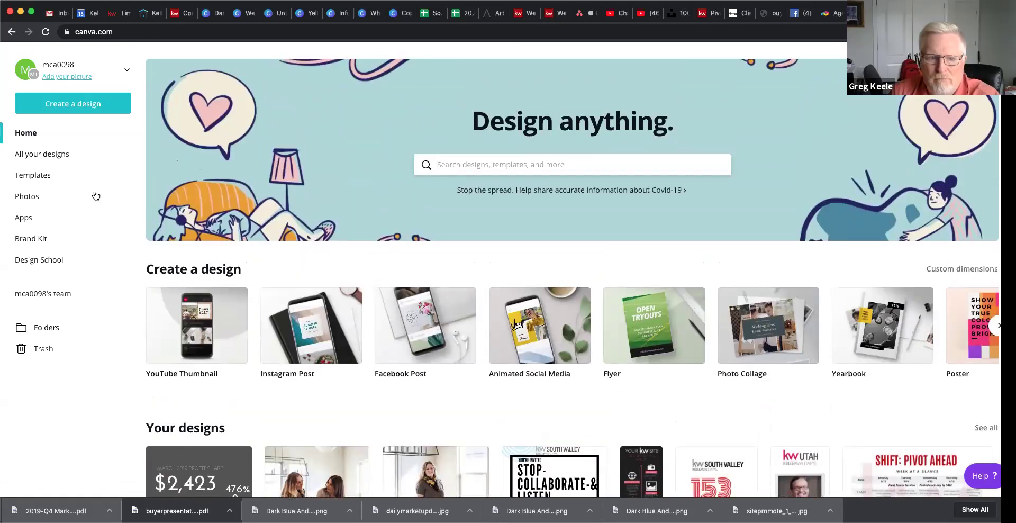
# - Browse Canva's template gallery and start a design from the "Peach Photo Quote Women's Day Instagram Post" template
pyautogui.click(45, 180)
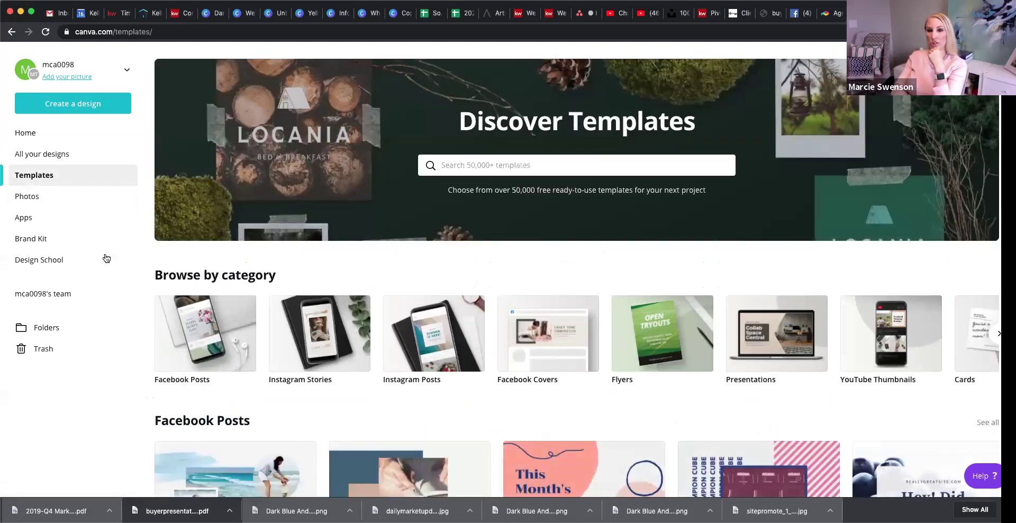
pyautogui.scroll(-5, 297, 263)
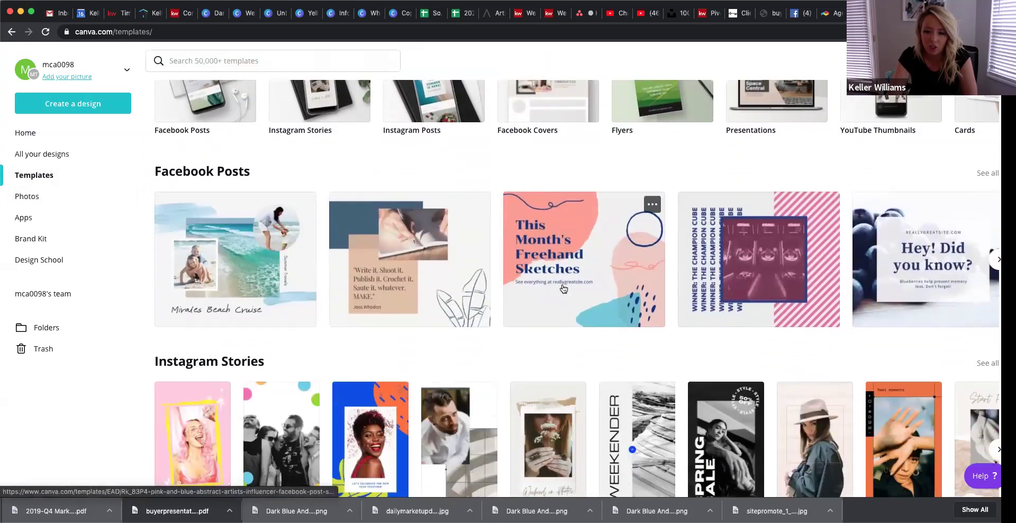
pyautogui.scroll(-3, 564, 288)
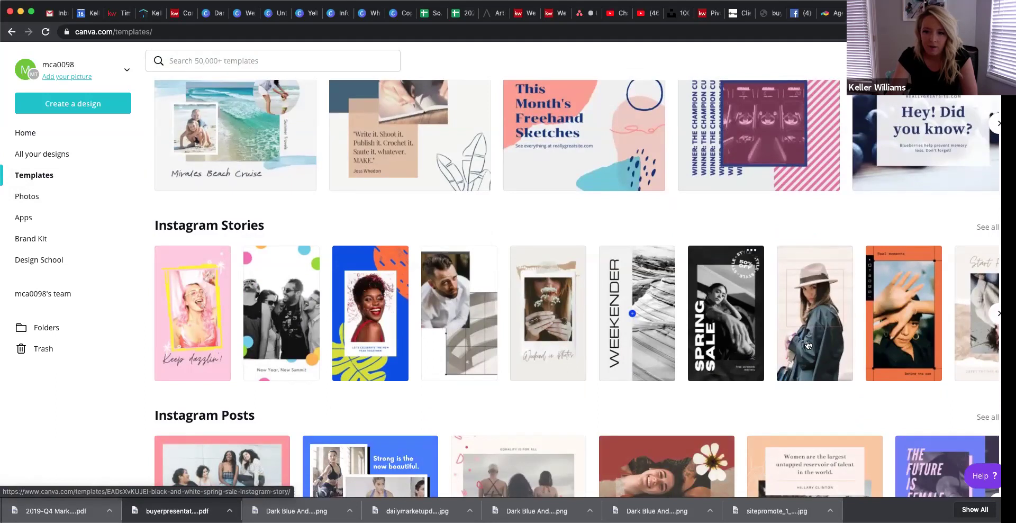
pyautogui.hscroll(1, 824, 292)
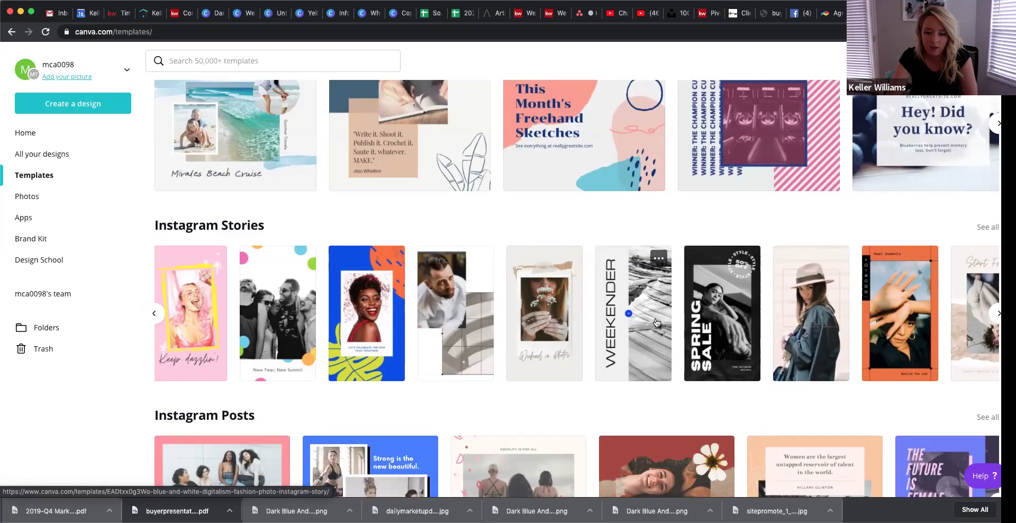
pyautogui.scroll(-4, 630, 346)
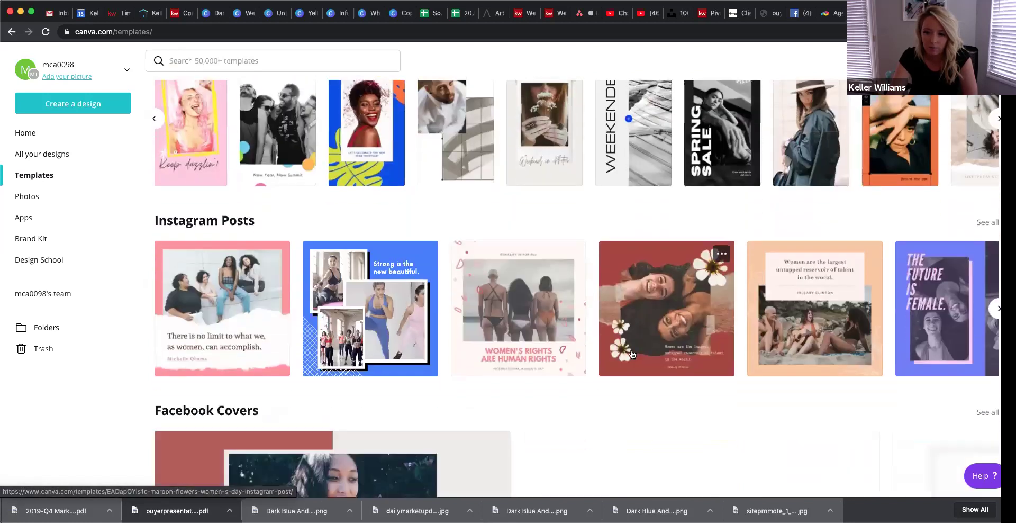
pyautogui.click(794, 343)
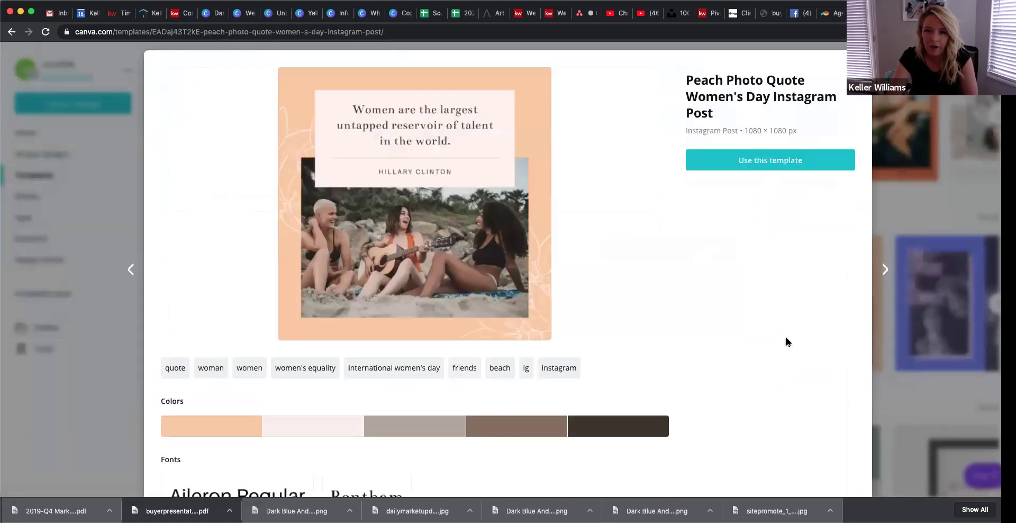
pyautogui.click(777, 161)
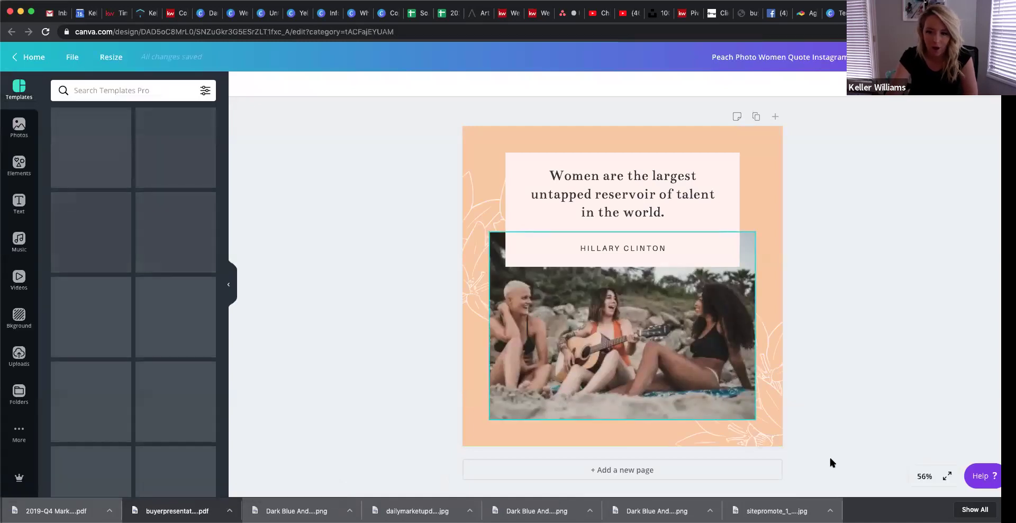
# - Delete both white floral line drawings and the beach photo from the peach quote design
pyautogui.click(761, 424)
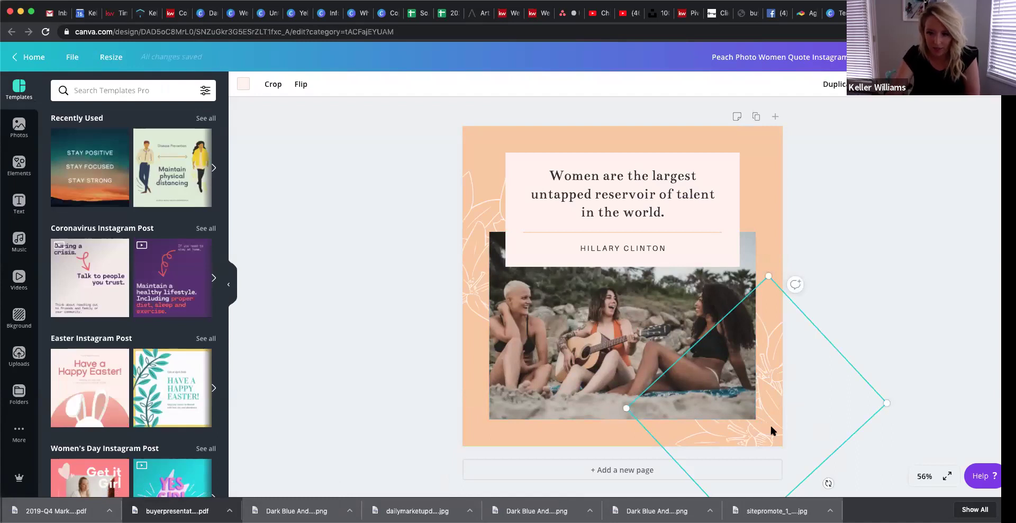
pyautogui.press('Delete')
pyautogui.click(481, 207)
pyautogui.press('Delete')
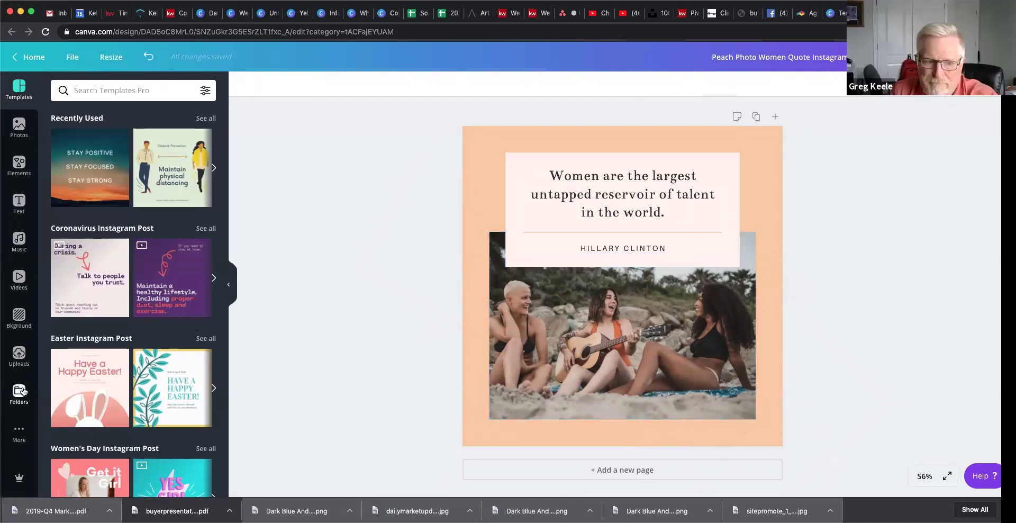
pyautogui.click(19, 356)
pyautogui.click(623, 379)
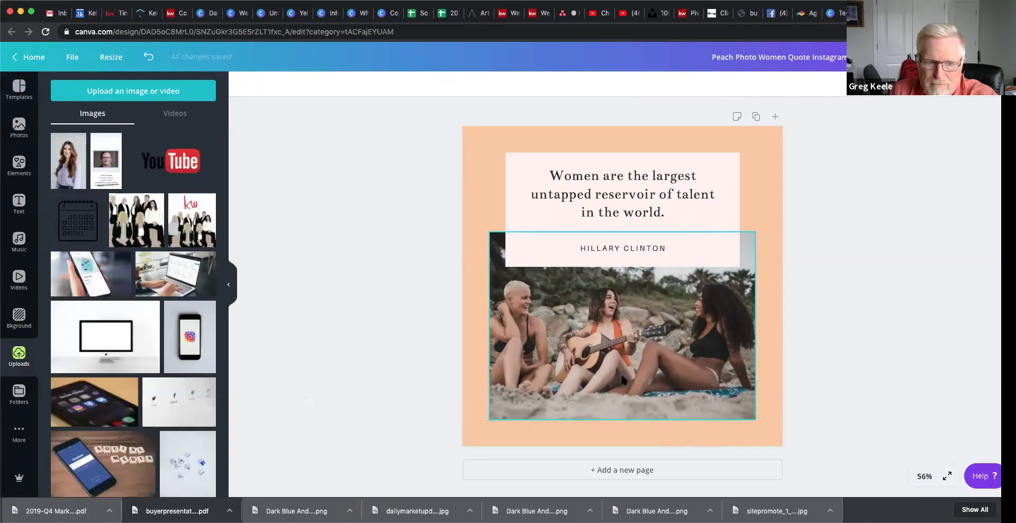
pyautogui.press('Delete')
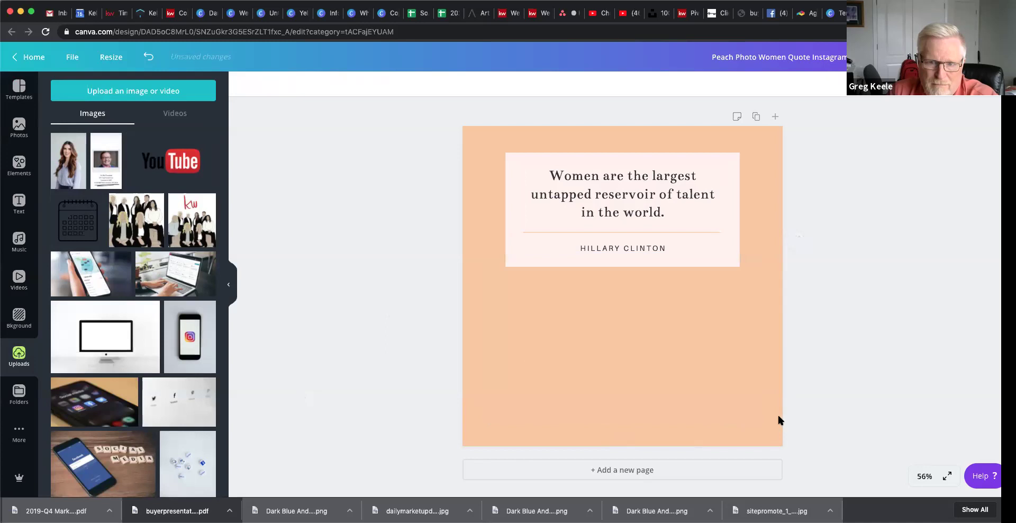
# - Move the pale pink box and its quote text down to just below the middle of the page
pyautogui.moveTo(726, 258); pyautogui.dragTo(725, 354)
pyautogui.moveTo(672, 192); pyautogui.dragTo(671, 297)
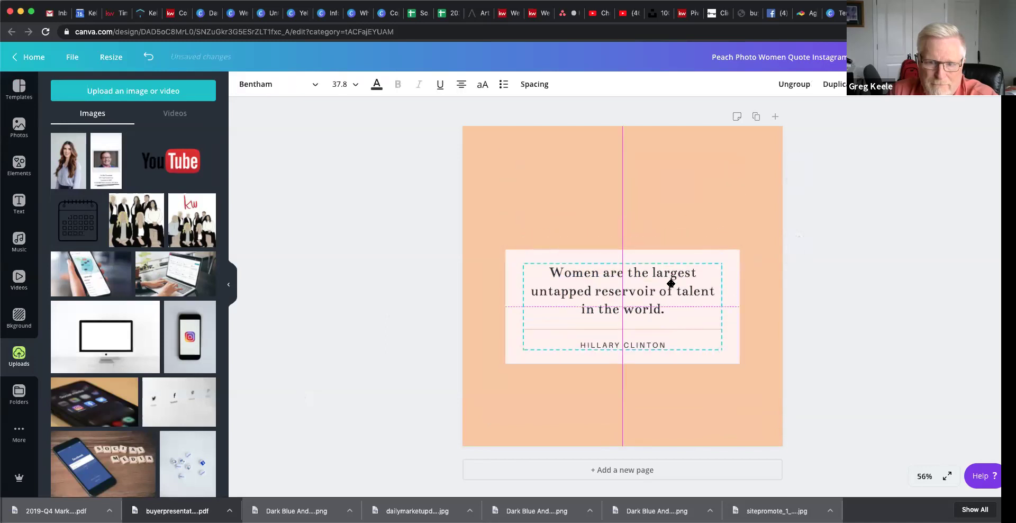
pyautogui.click(843, 226)
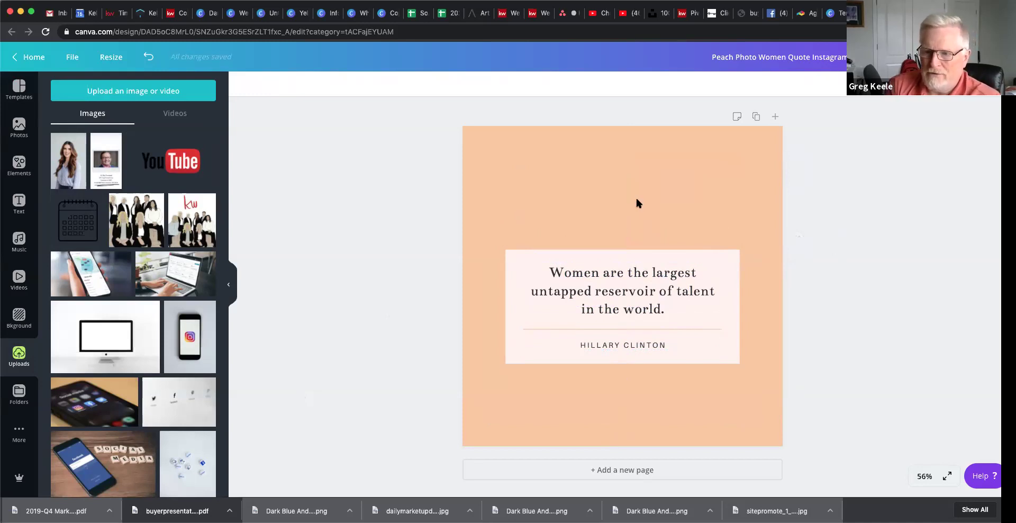
# - Add a circular photo frame, shrink it and place it overlapping the upper-left corner of the quote box
pyautogui.click(35, 174)
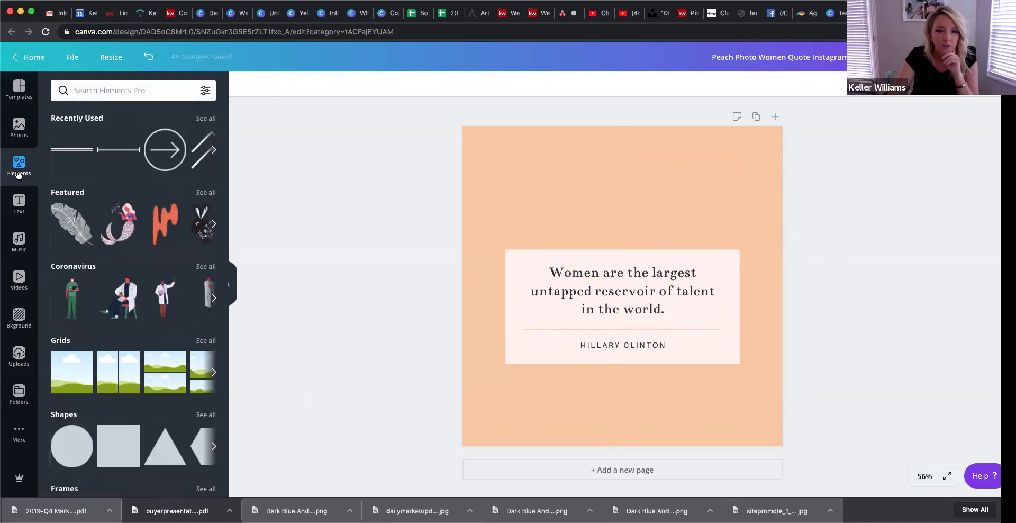
pyautogui.scroll(-2, 64, 311)
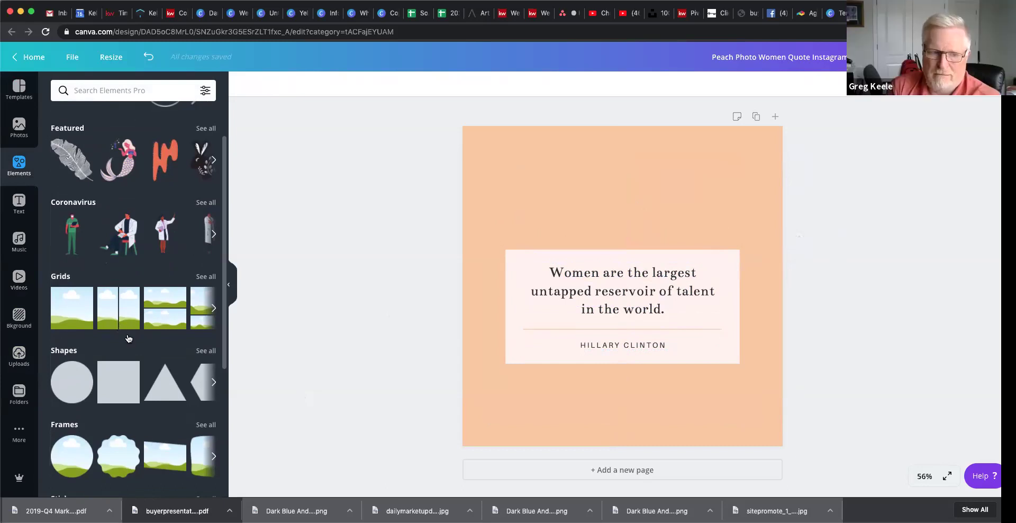
pyautogui.click(77, 462)
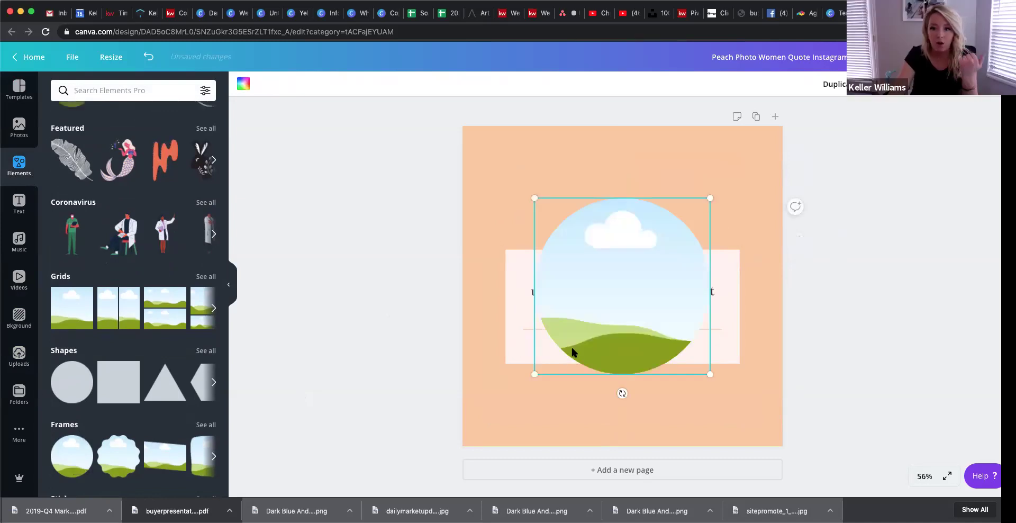
pyautogui.moveTo(582, 325); pyautogui.dragTo(554, 253)
pyautogui.moveTo(676, 298); pyautogui.dragTo(571, 243)
pyautogui.moveTo(566, 168); pyautogui.dragTo(541, 200)
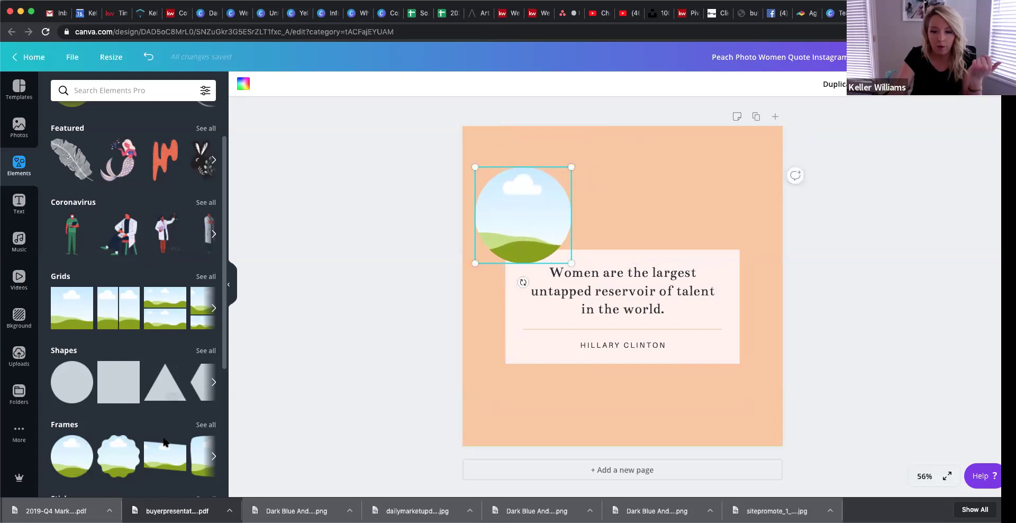
# - Fill the circular frame with the uploaded portrait of the long-haired woman and accept its crop
pyautogui.click(20, 353)
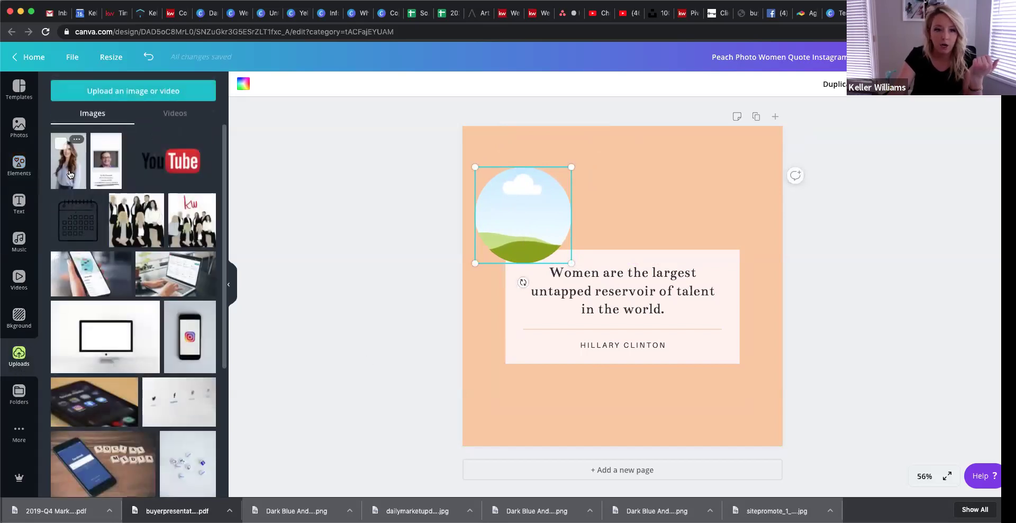
pyautogui.moveTo(78, 164); pyautogui.dragTo(471, 231)
pyautogui.moveTo(499, 229); pyautogui.dragTo(524, 249)
pyautogui.doubleClick(500, 236)
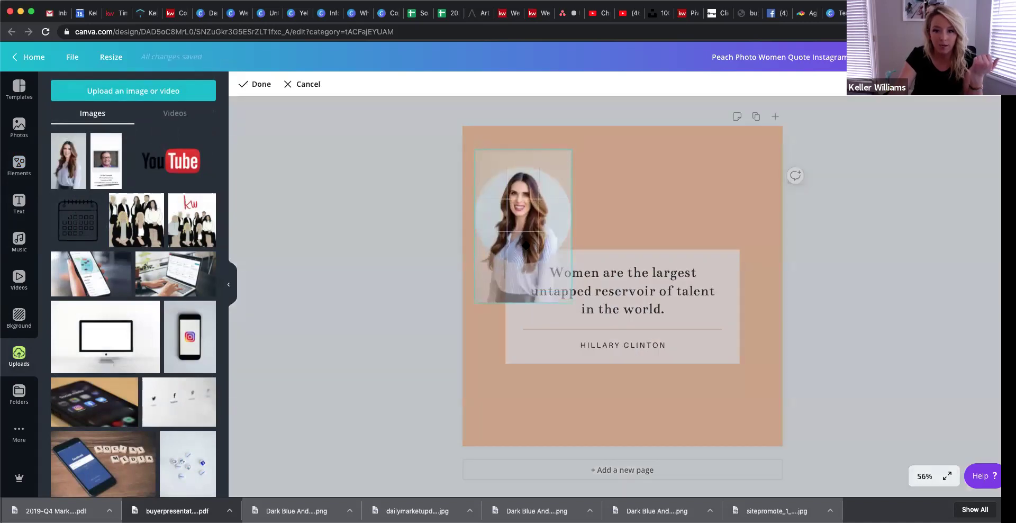
pyautogui.click(257, 84)
pyautogui.click(330, 265)
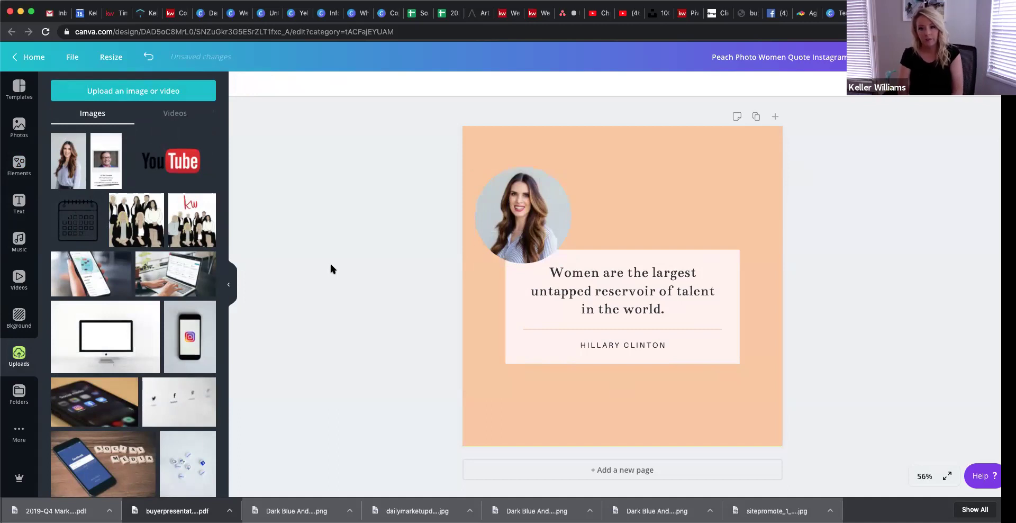
pyautogui.click(635, 309)
pyautogui.click(636, 309)
pyautogui.moveTo(673, 310); pyautogui.dragTo(590, 261)
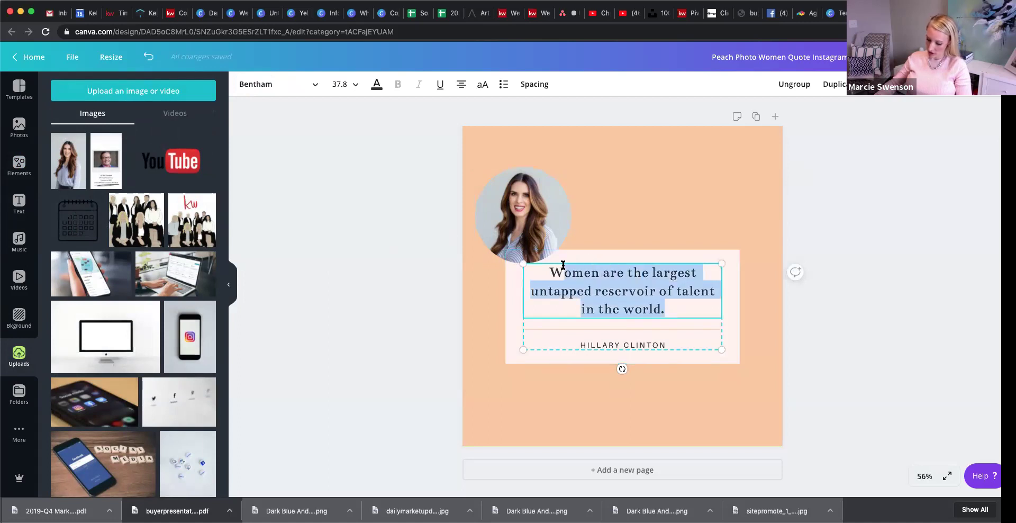
pyautogui.click(764, 346)
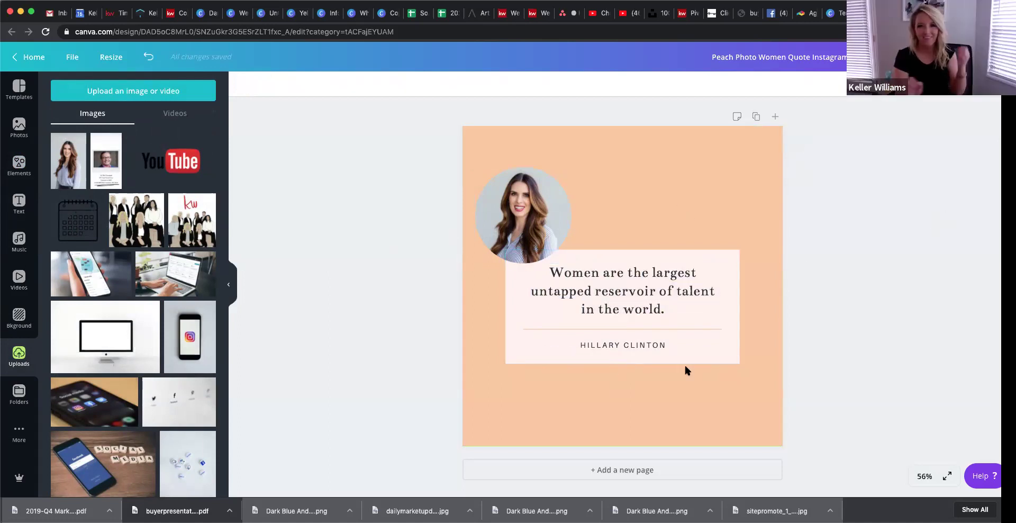